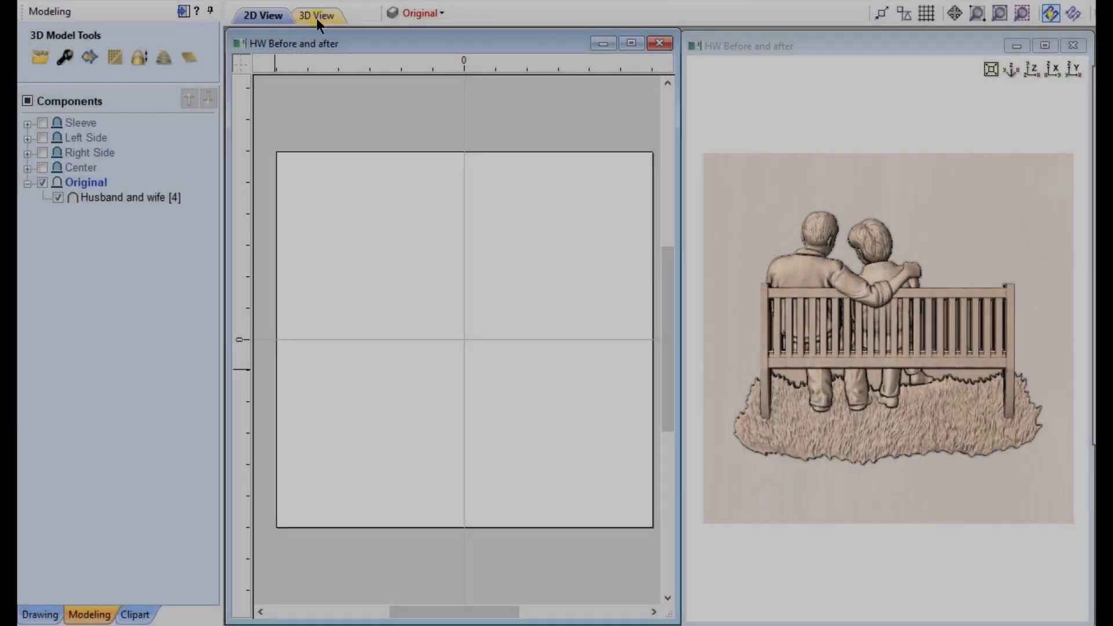
Hide the Original level, then switch on and select the Center level
left_click(42, 183)
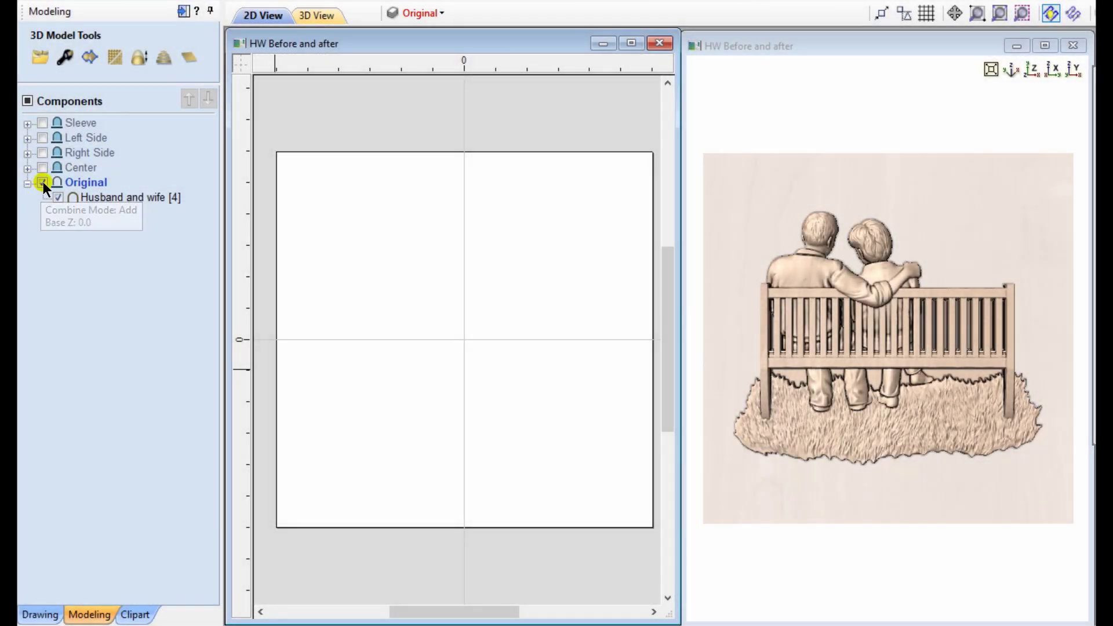
left_click(43, 182)
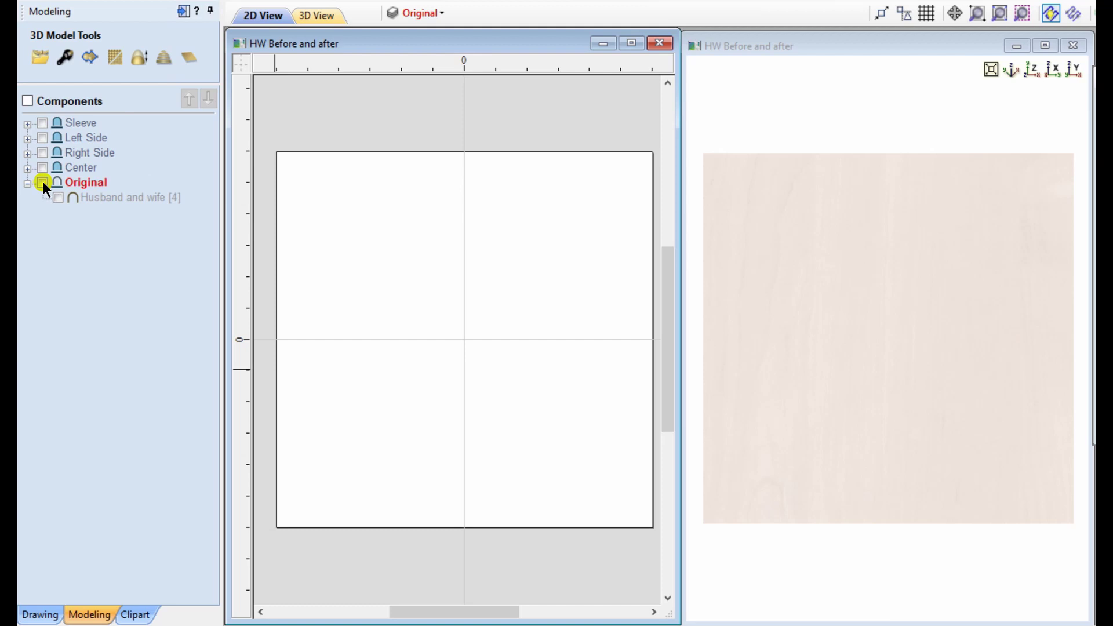
left_click(41, 168)
left_click(82, 168)
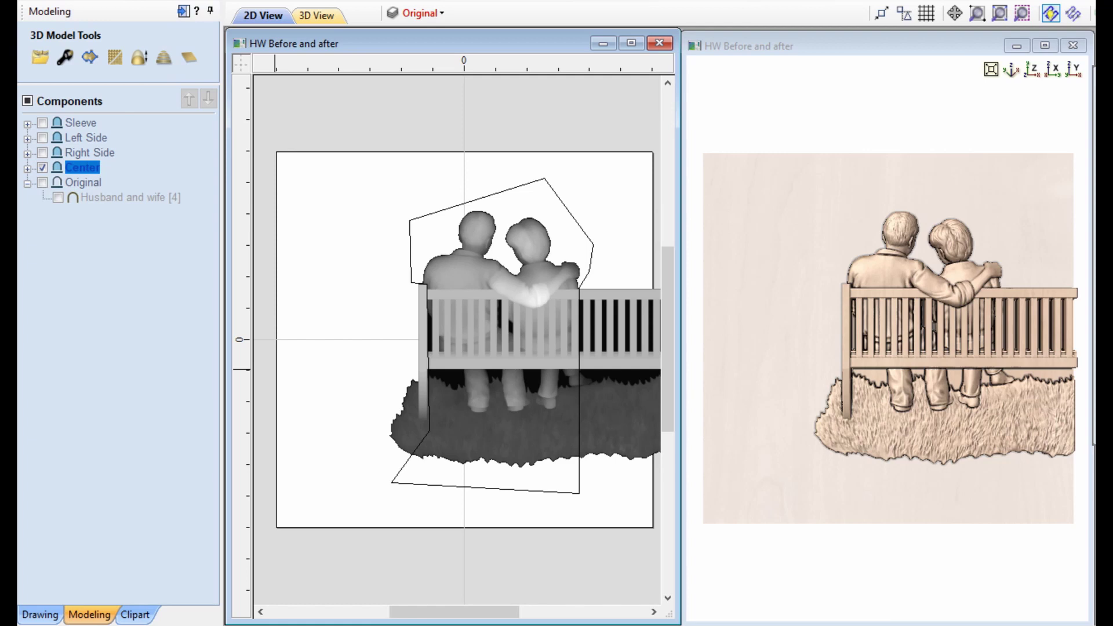
Select the Center level's polygon boundary to inspect it, then deselect it
left_click(582, 231)
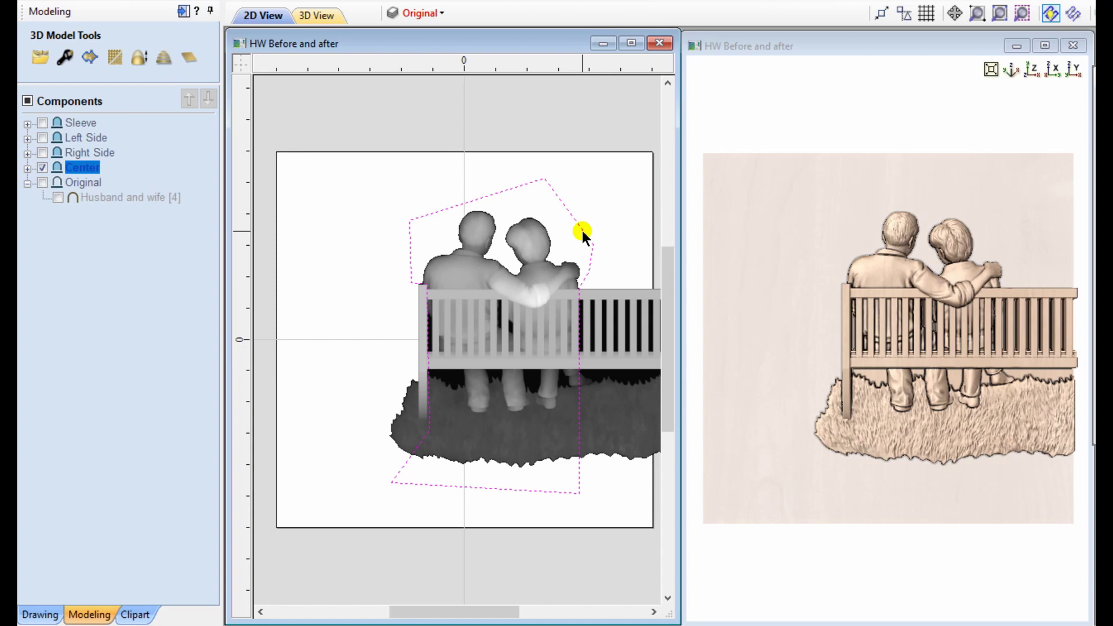
left_click(582, 231)
left_click(506, 113)
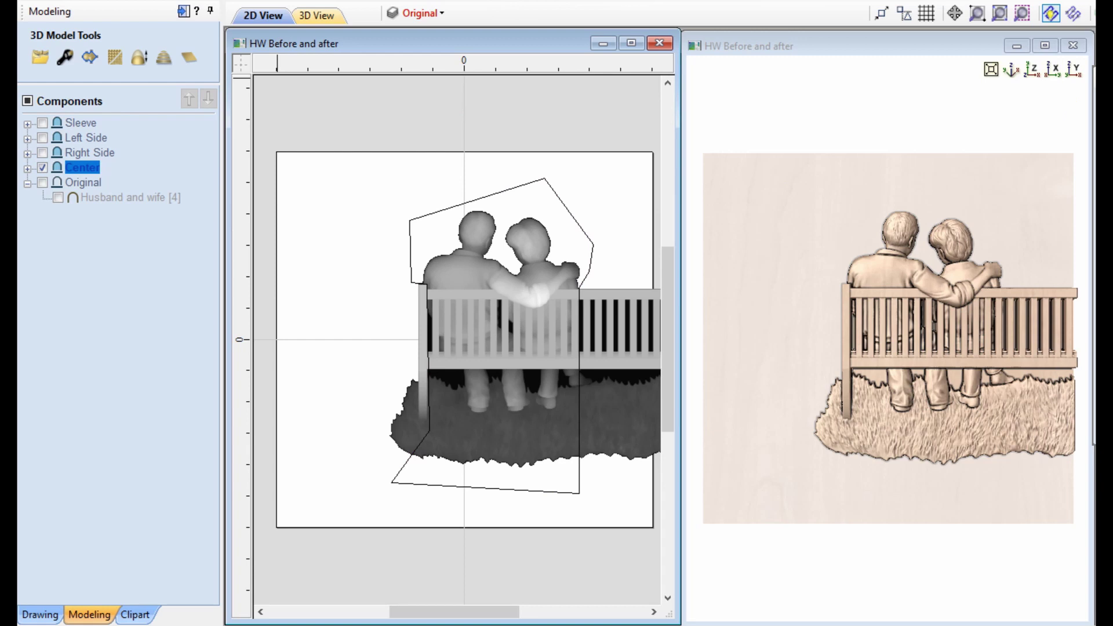
Hide the Center level, then switch on and select the Right Side level
left_click(40, 167)
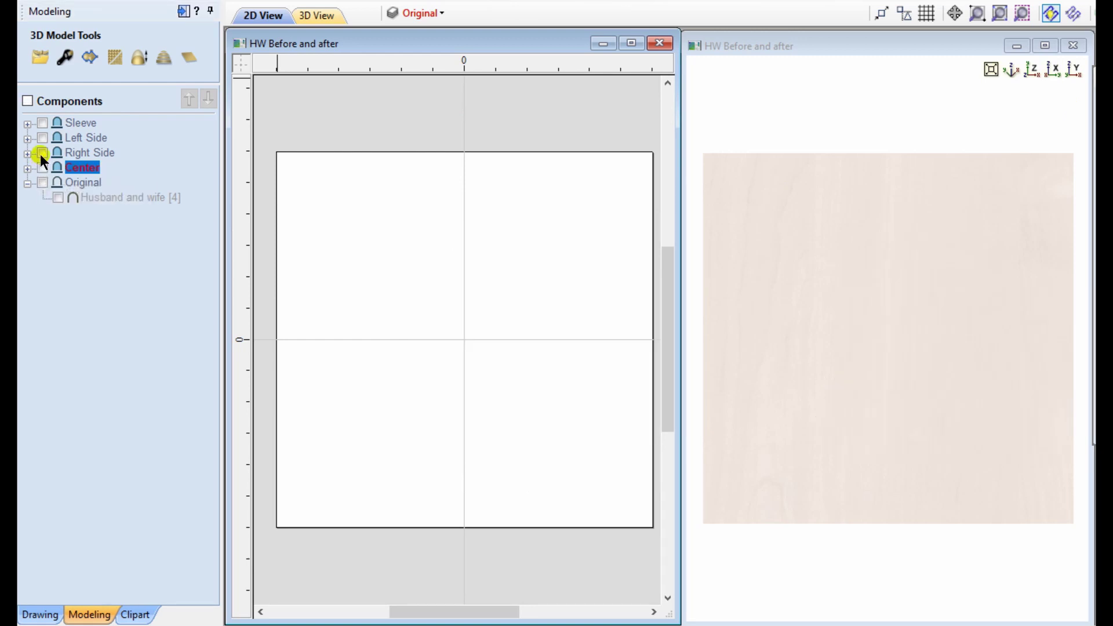
left_click(40, 153)
left_click(96, 154)
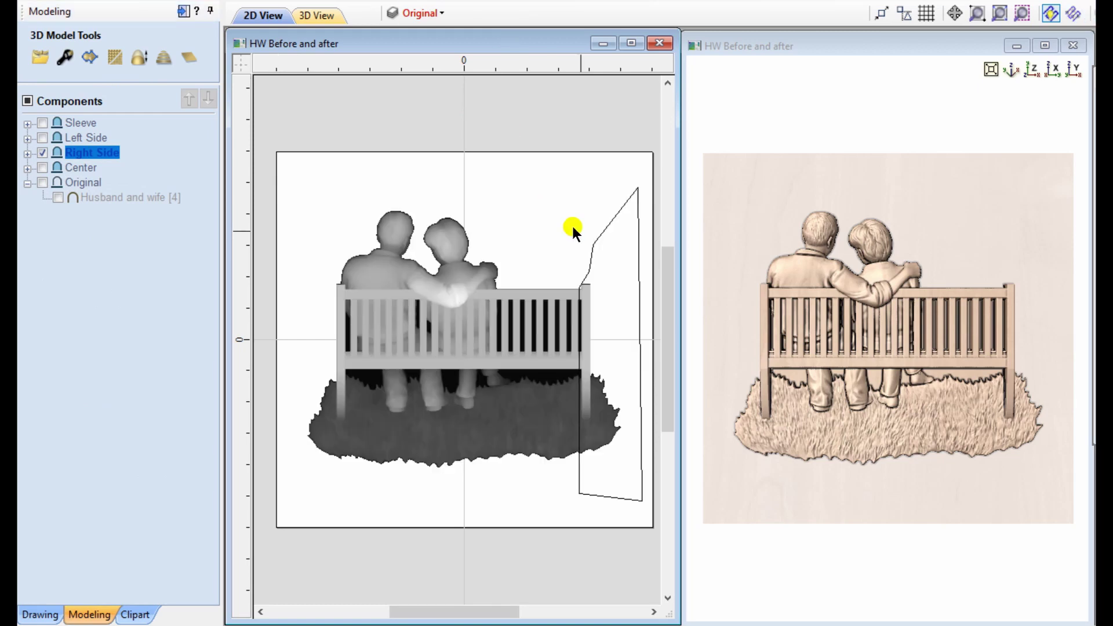
Inspect the narrow right-end boundary outline, then hide the Right Side level
left_click(601, 238)
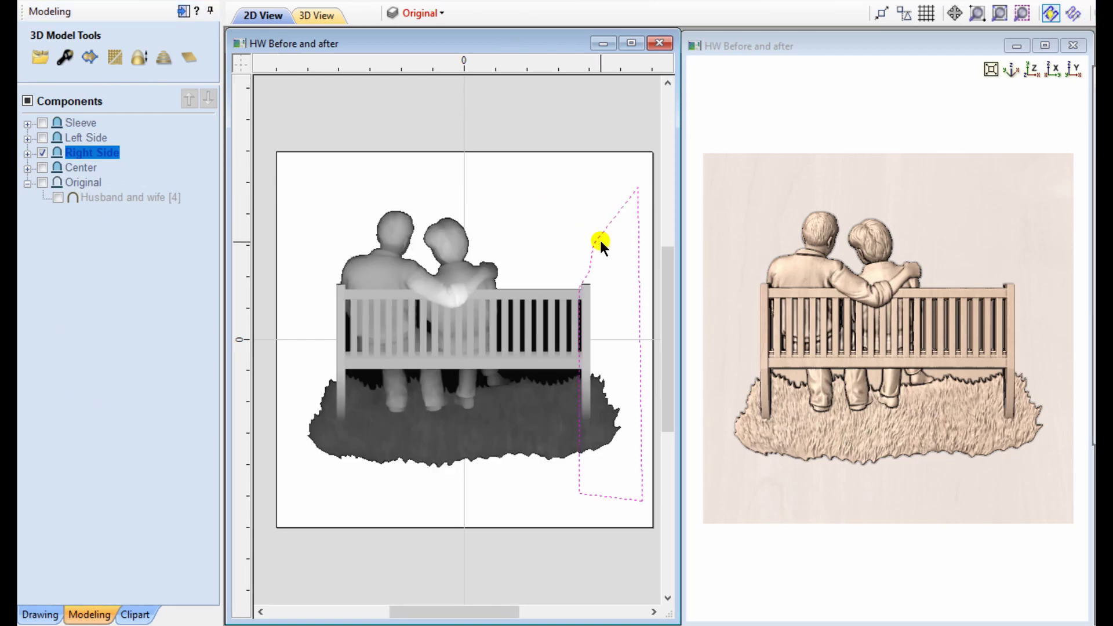
left_click(551, 111)
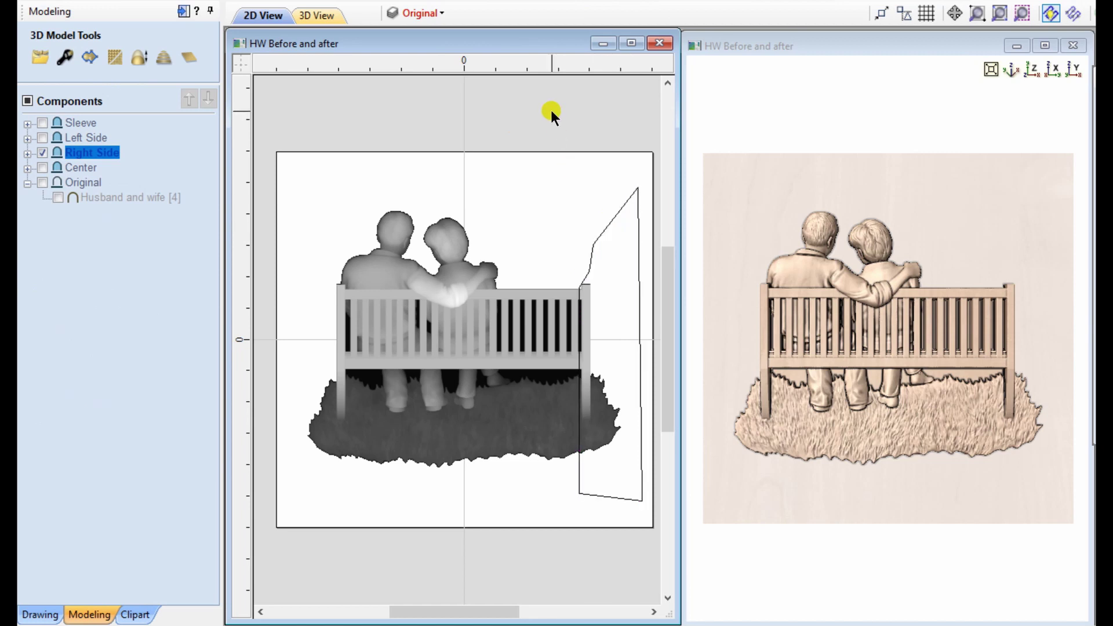
left_click(40, 151)
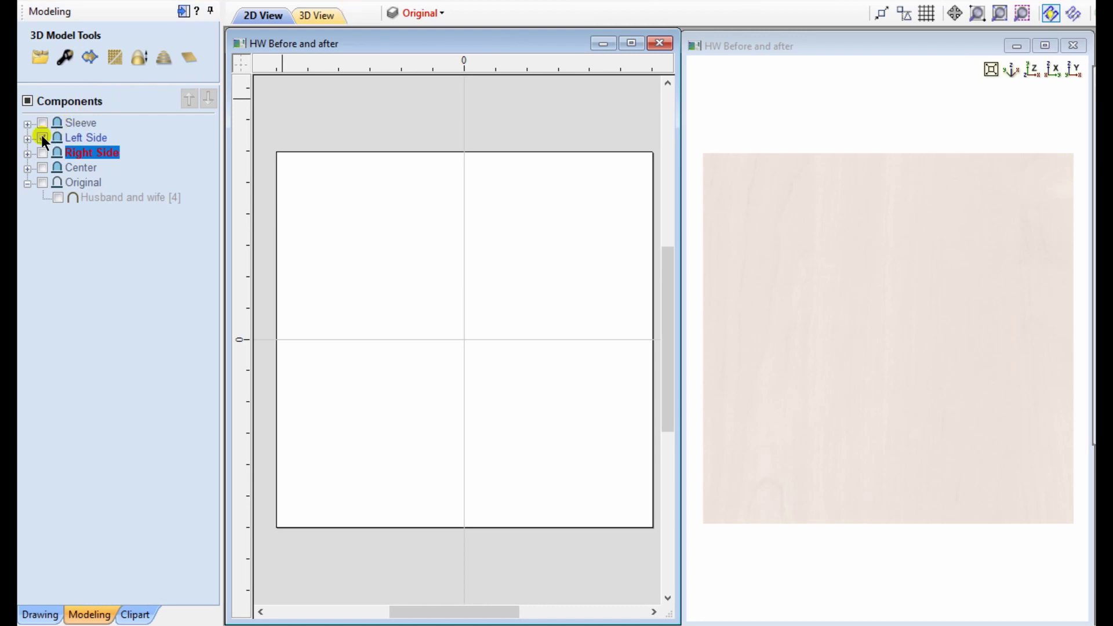
left_click(79, 137)
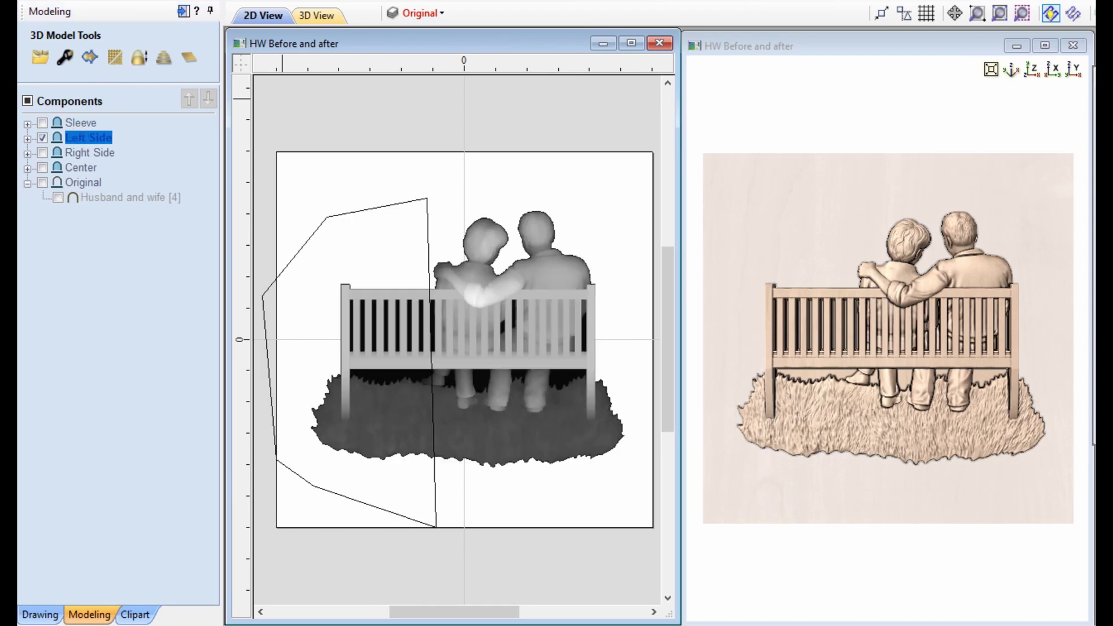
left_click(426, 204)
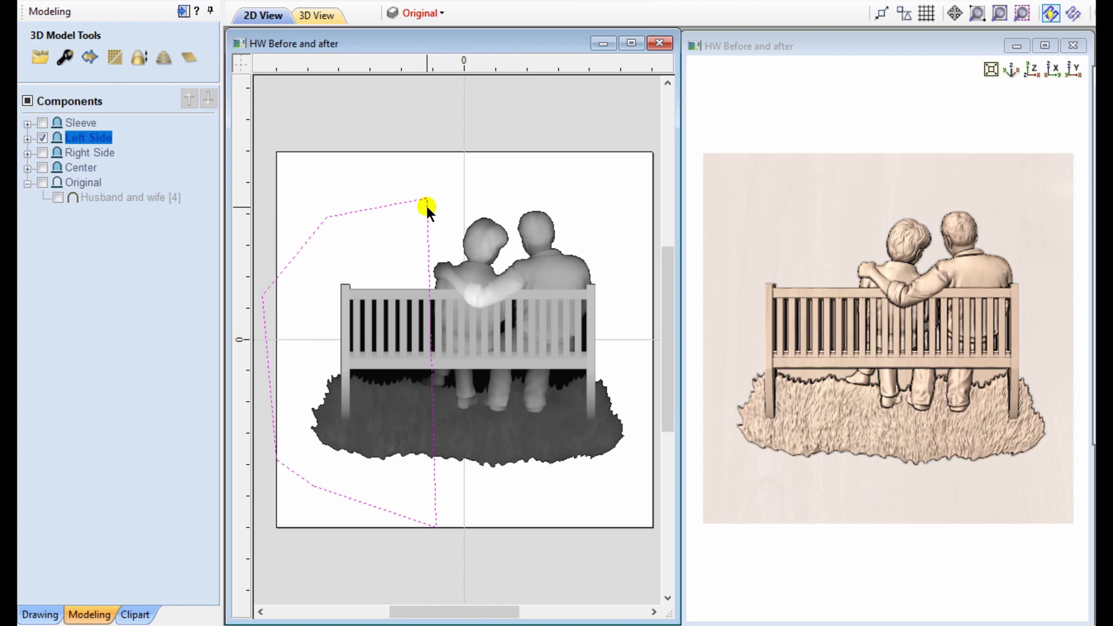
left_click(43, 137)
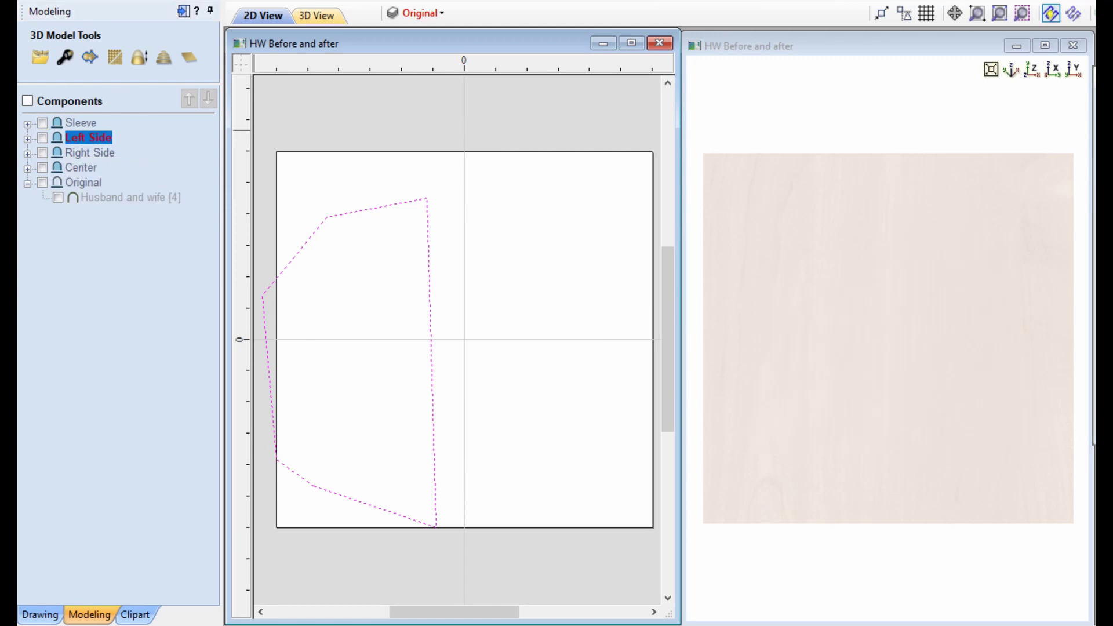
left_click(130, 68)
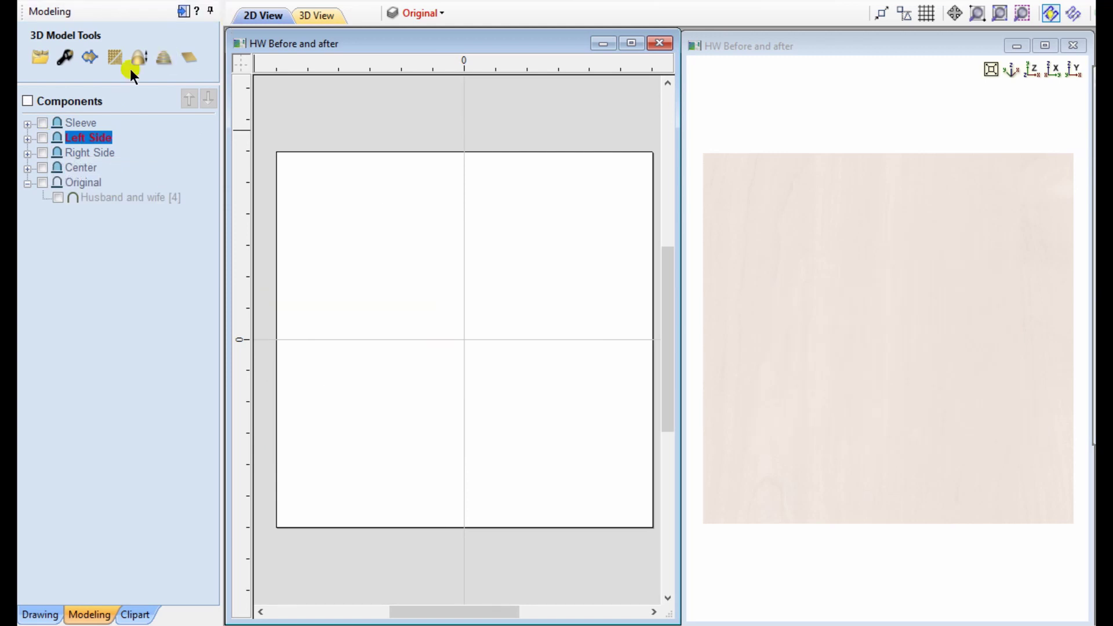
left_click(74, 119)
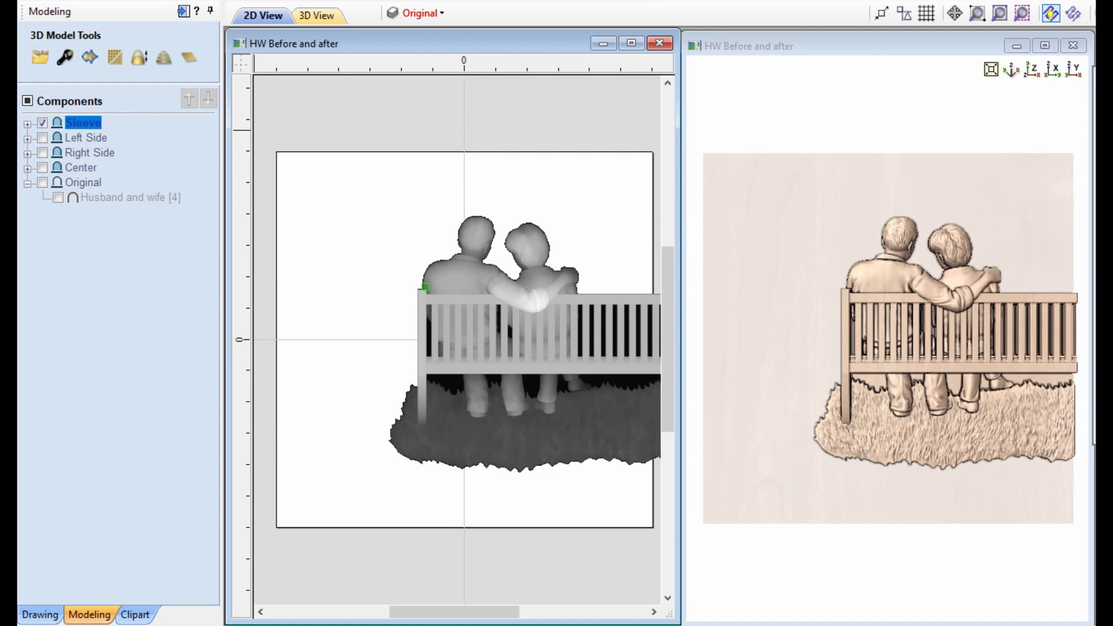
left_click(428, 292)
left_click(44, 121)
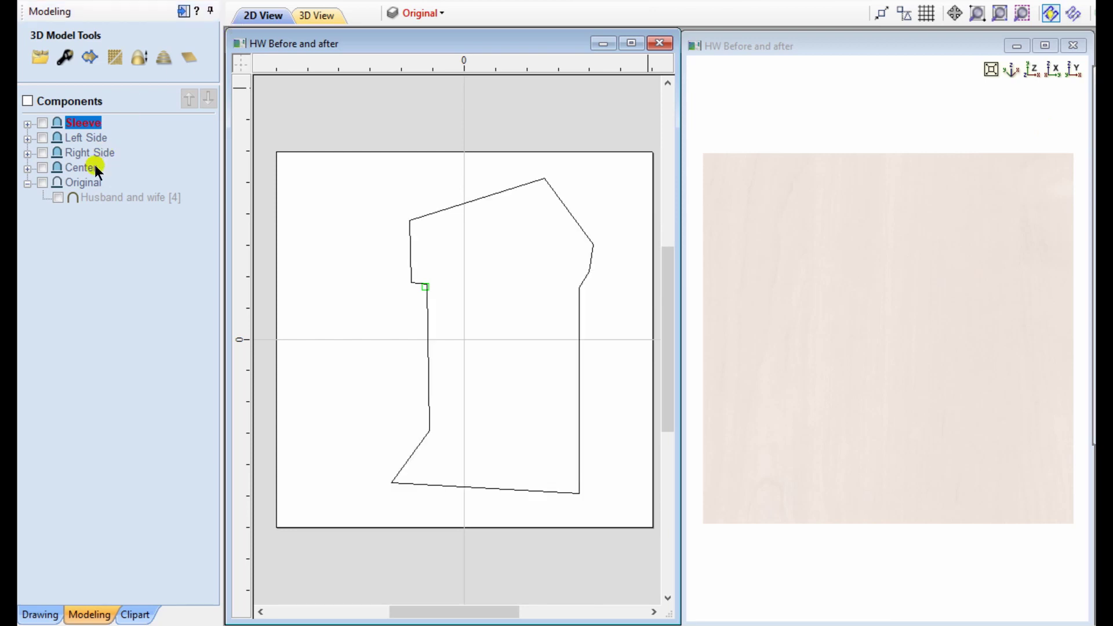
Show Center, select its polygon boundary, and apply Clipping to the Center level
left_click(71, 166)
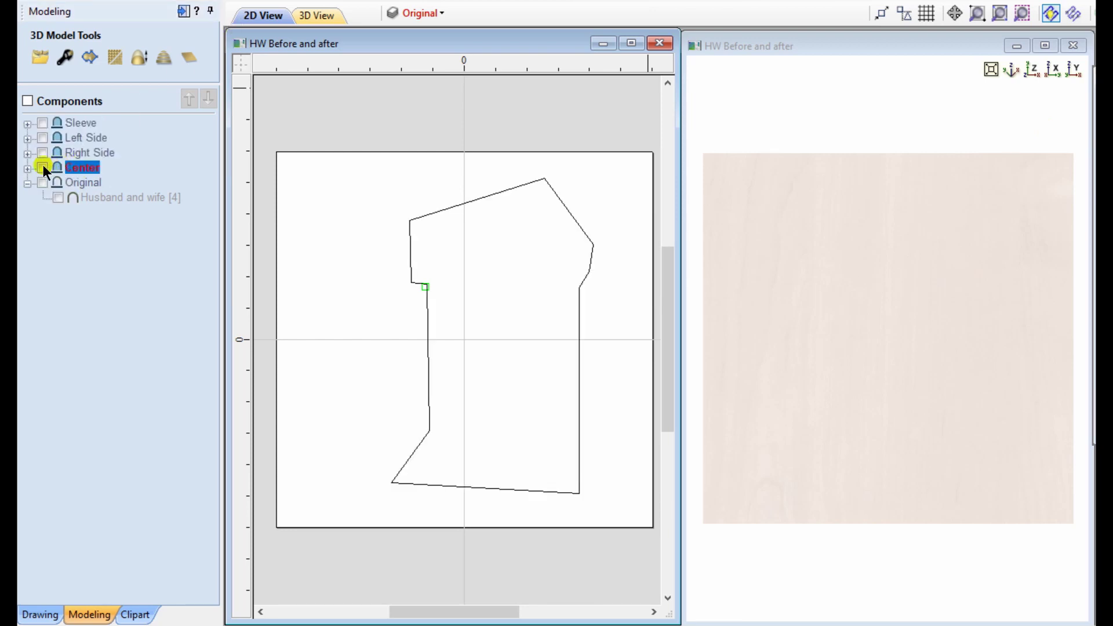
left_click(41, 168)
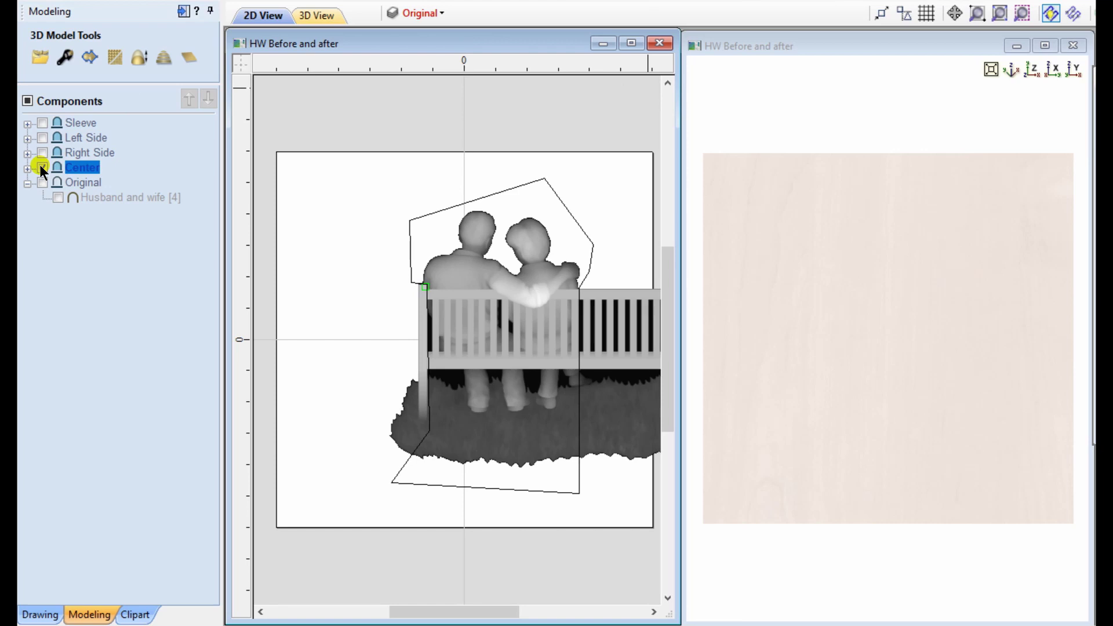
right_click(75, 169)
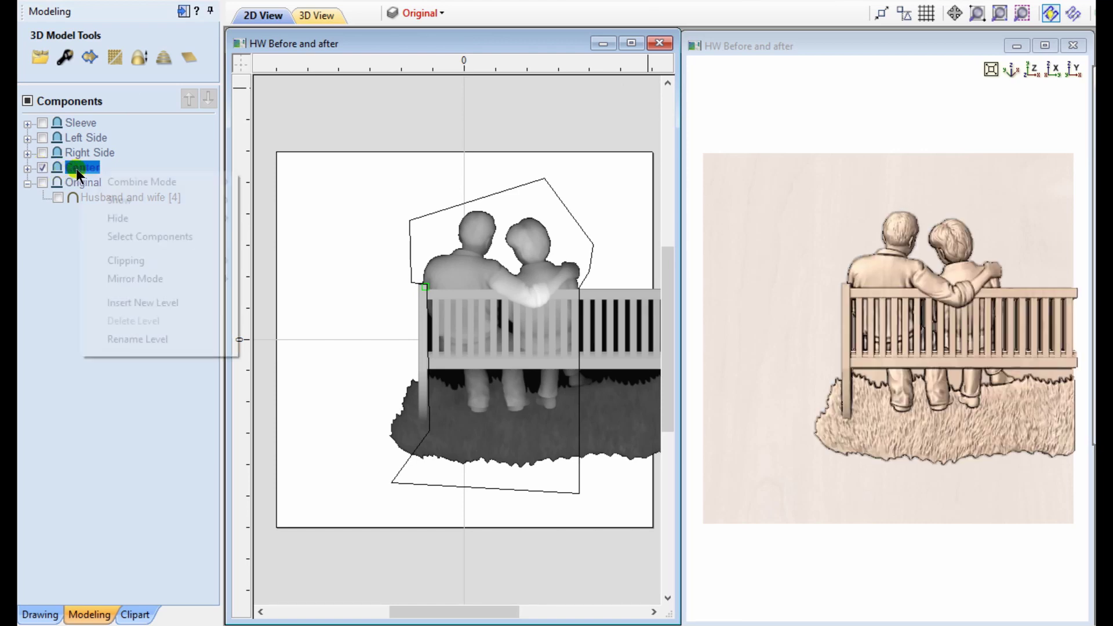
mouse_move(146, 258)
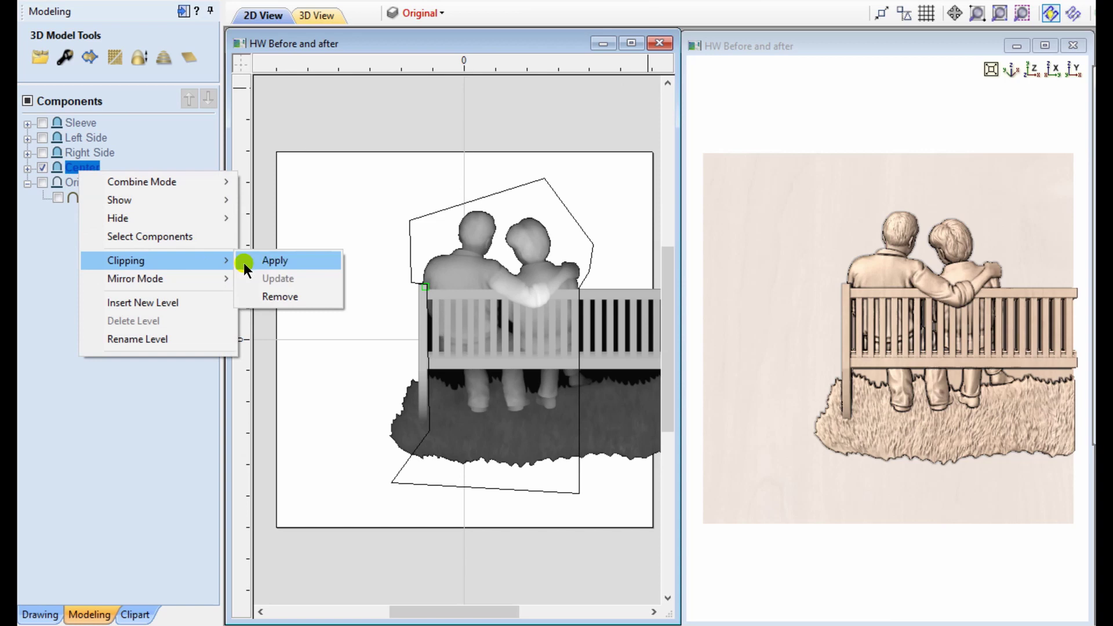
left_click(428, 214)
left_click(428, 214)
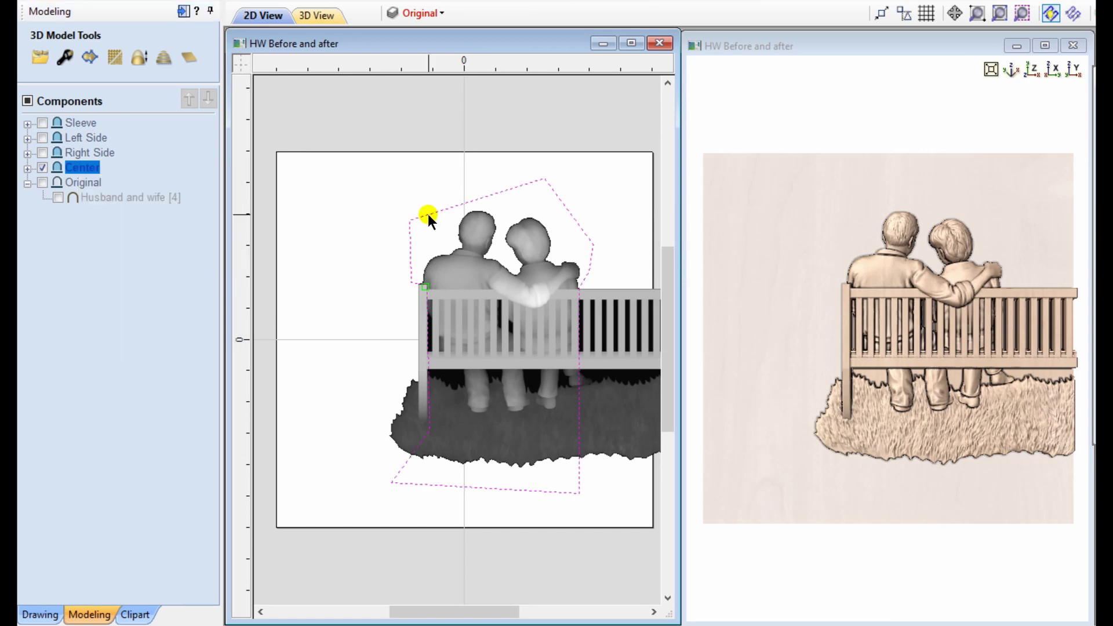
right_click(84, 169)
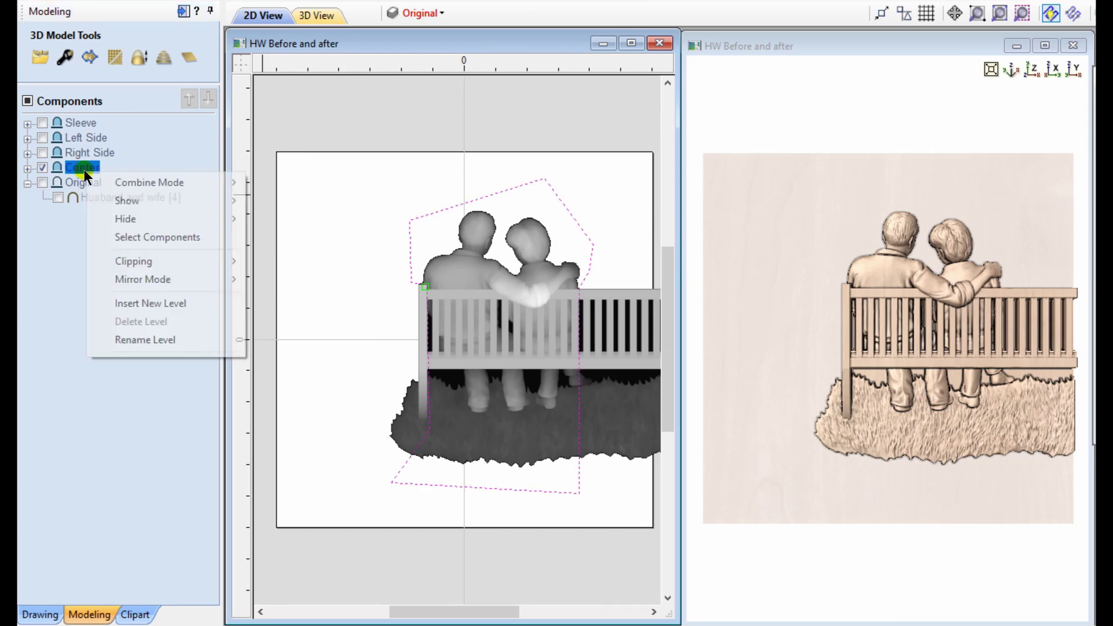
mouse_move(139, 259)
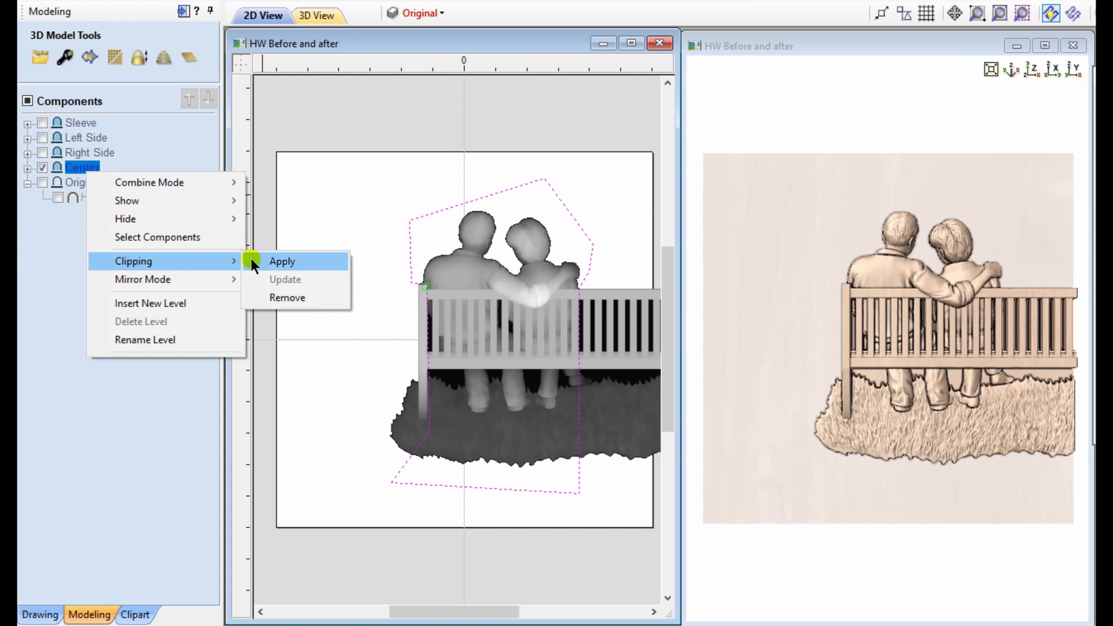
left_click(276, 261)
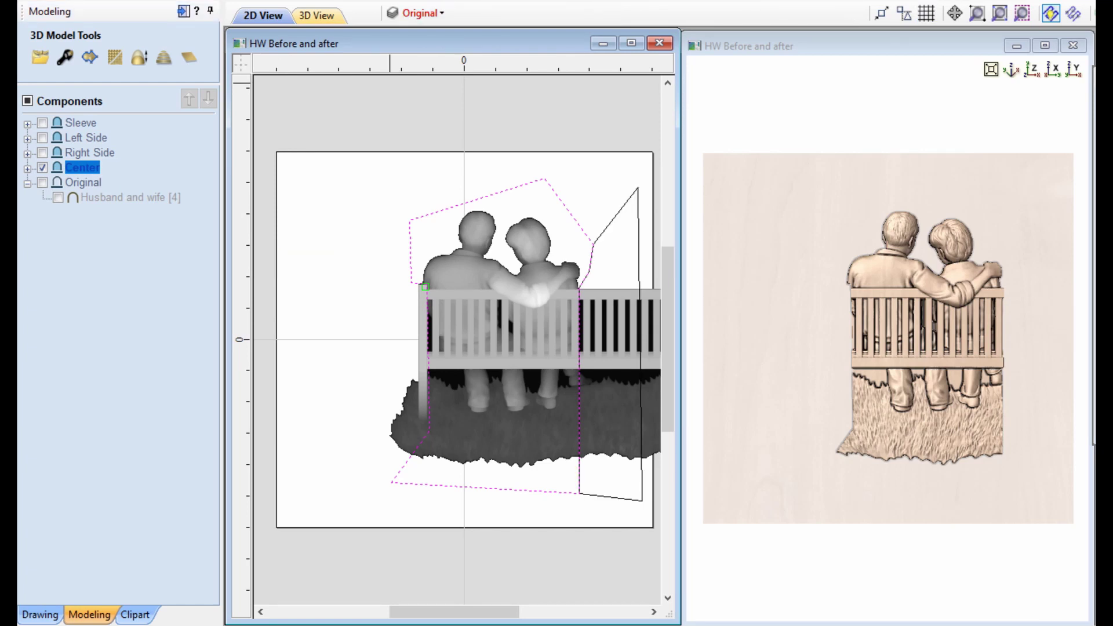
Hide the clipped Center level and display the Right Side level
left_click(61, 144)
left_click(42, 168)
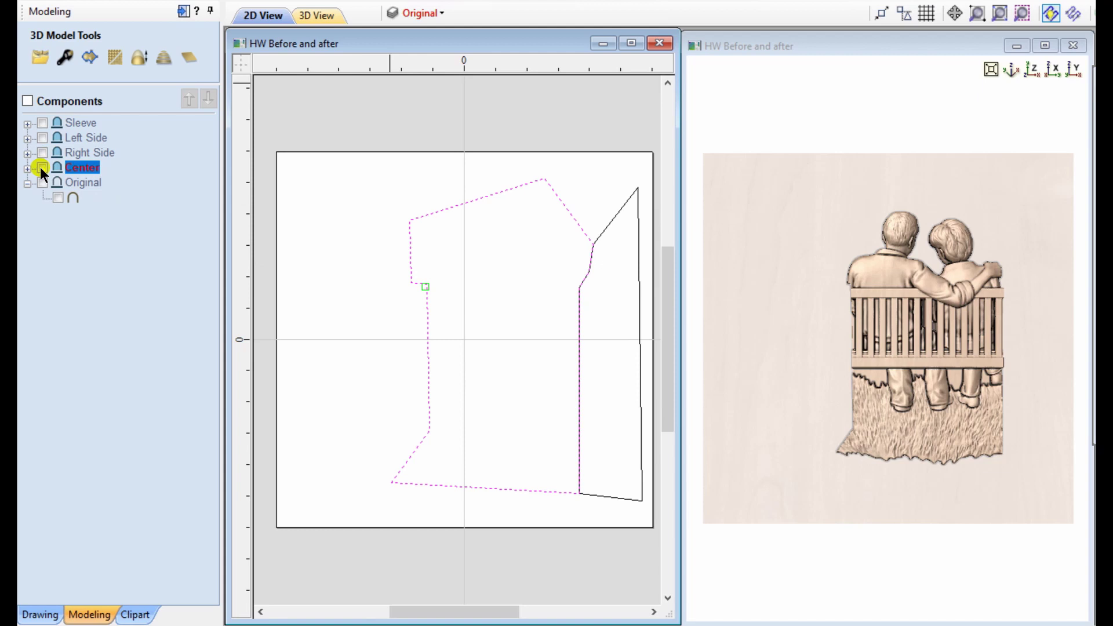
left_click(42, 153)
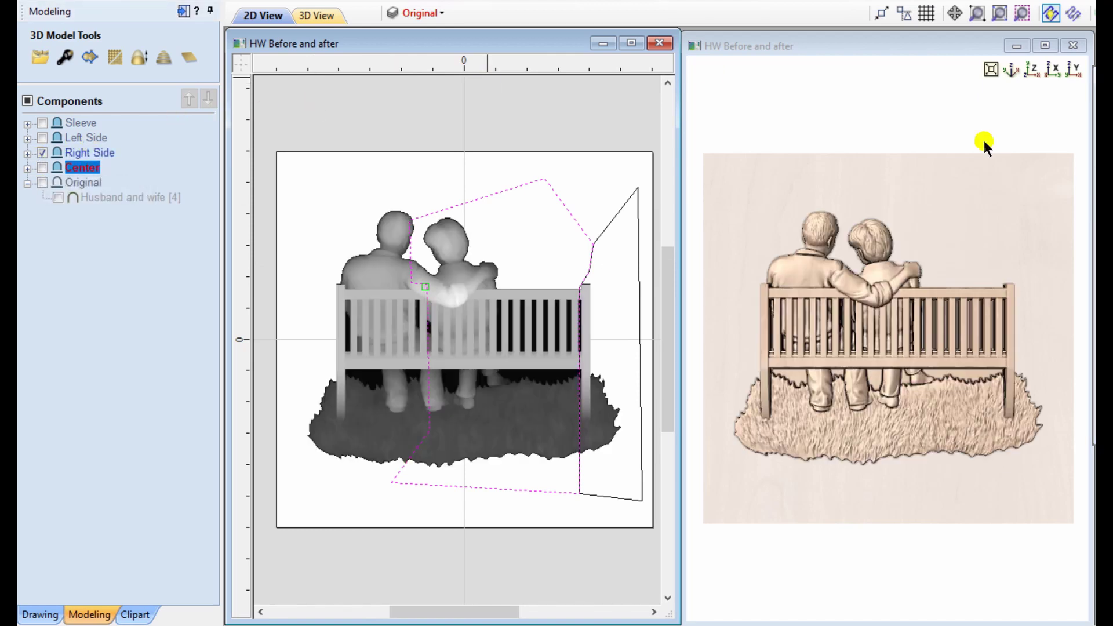
Apply Clipping to Right Side using the right-hand outline, then switch it off
key("Escape")
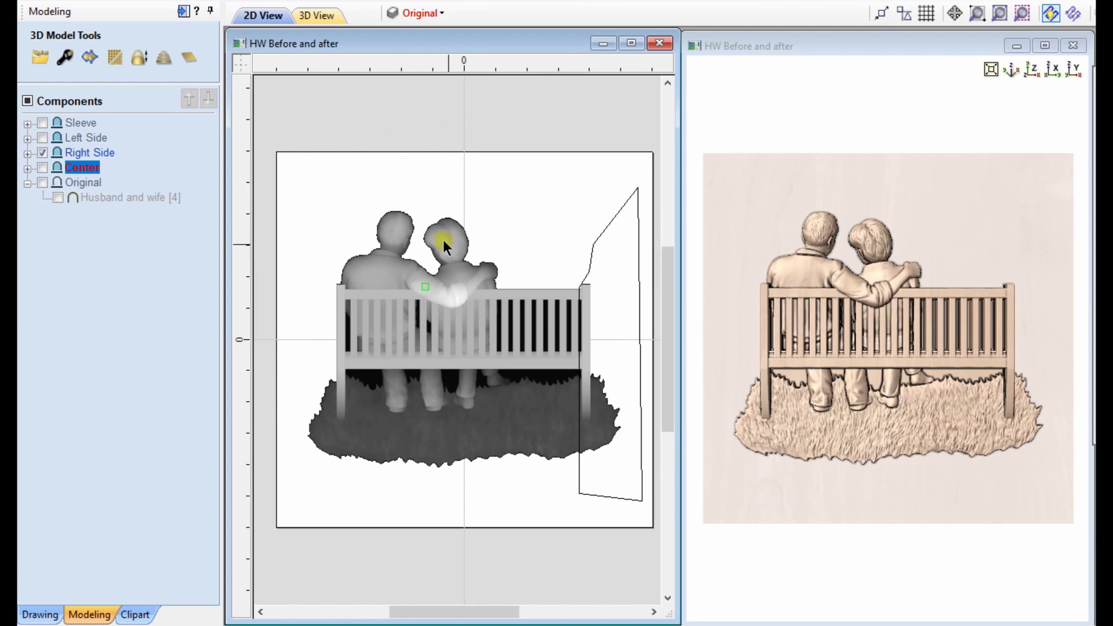
left_click(596, 238)
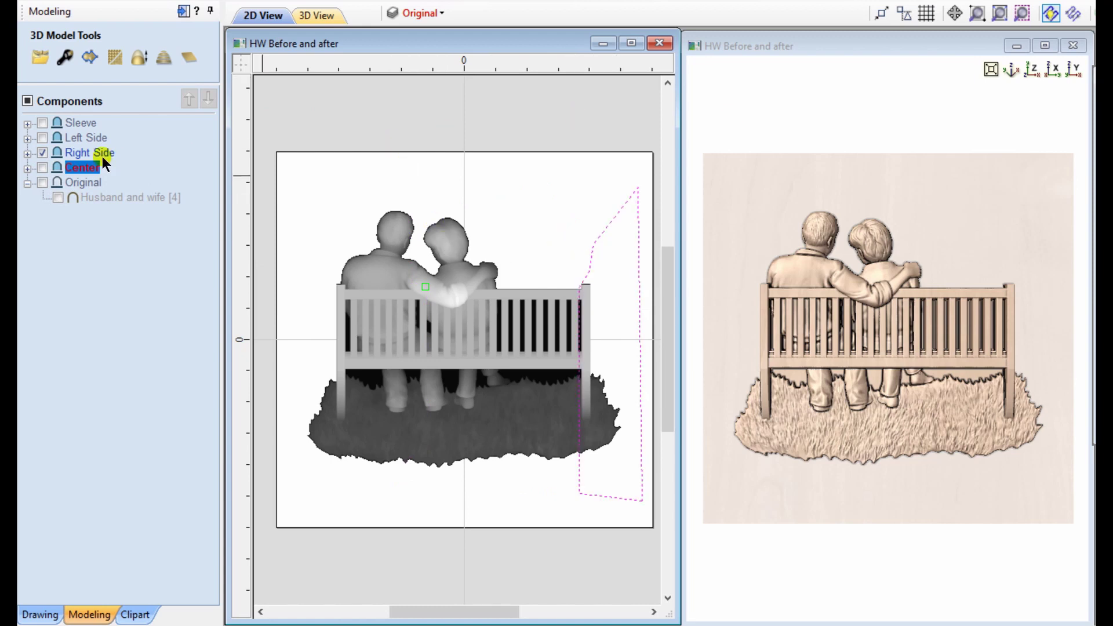
left_click(69, 150)
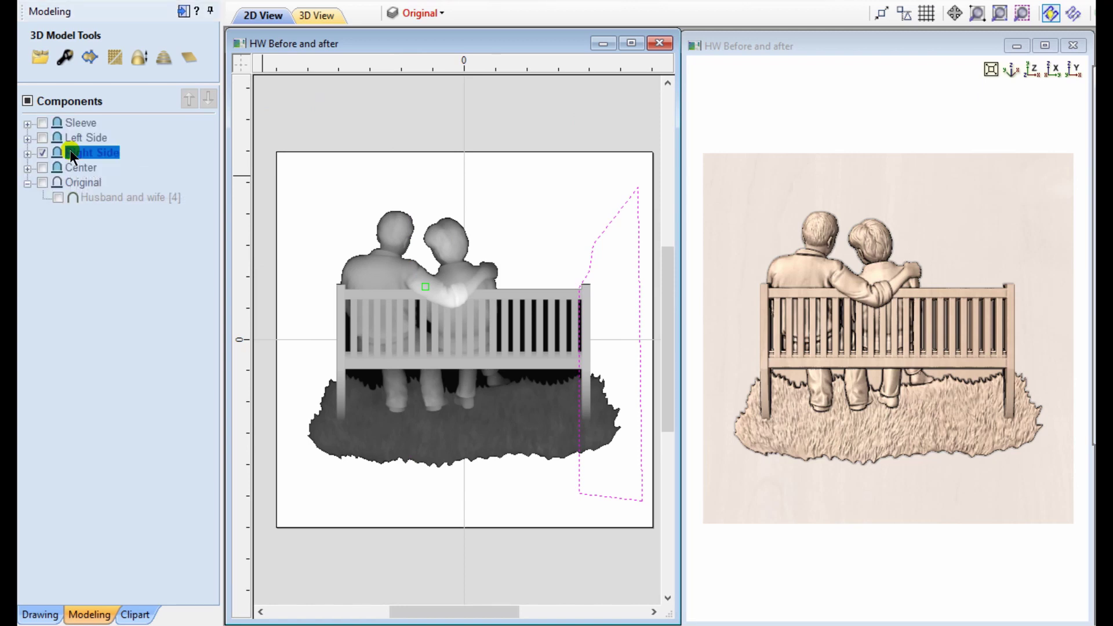
right_click(69, 150)
mouse_move(134, 242)
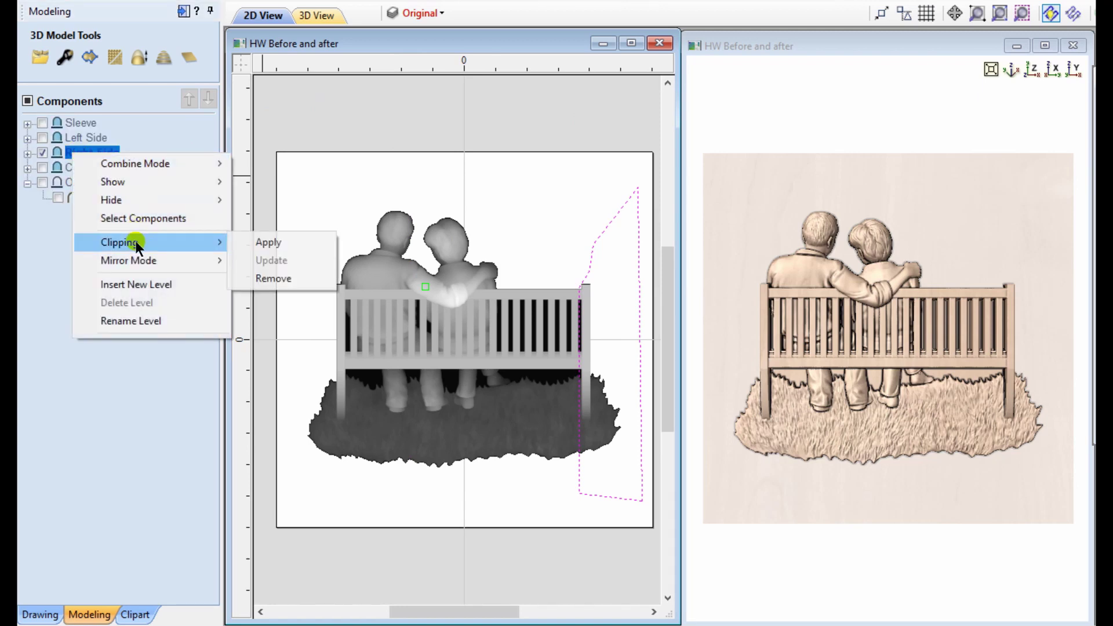
left_click(253, 242)
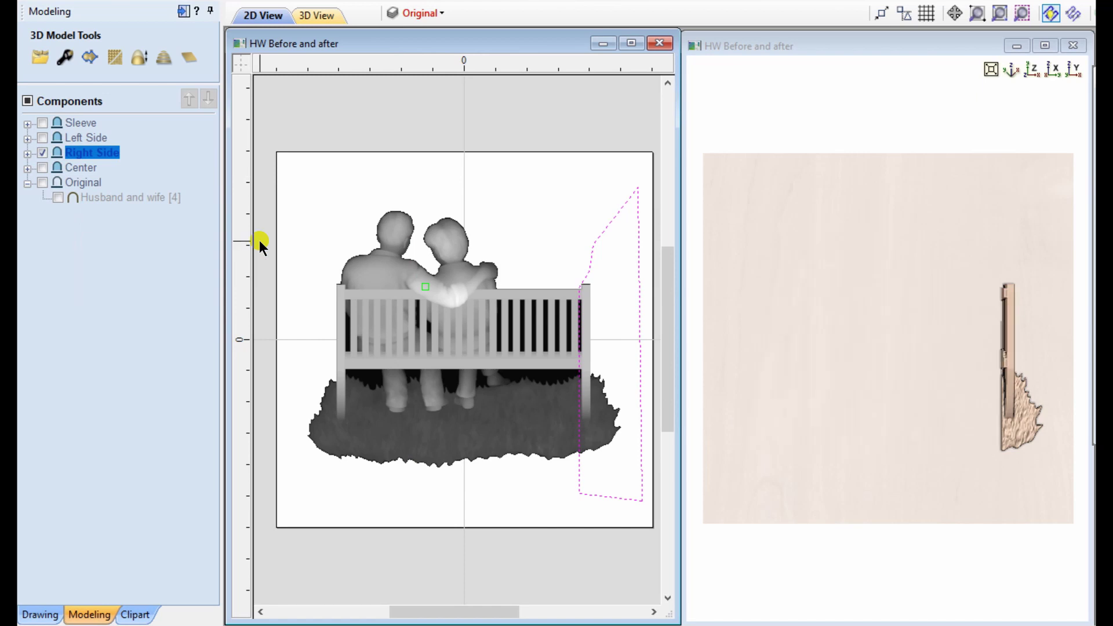
left_click(42, 153)
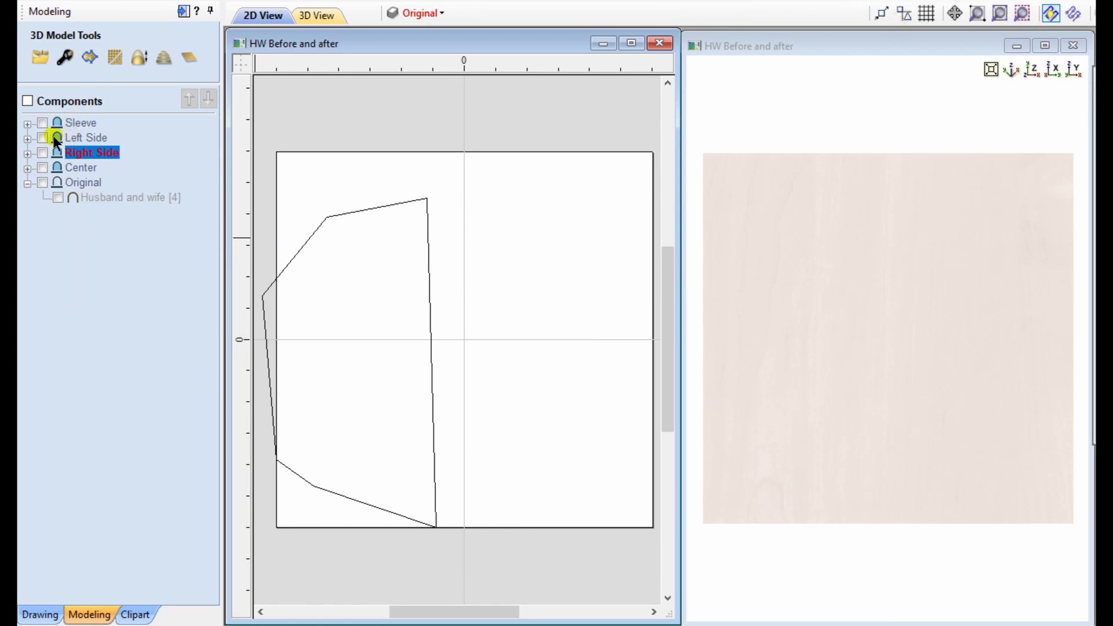
Show Left Side and attempt clipping, dismissing the 'No vectors selected' warning
left_click(43, 137)
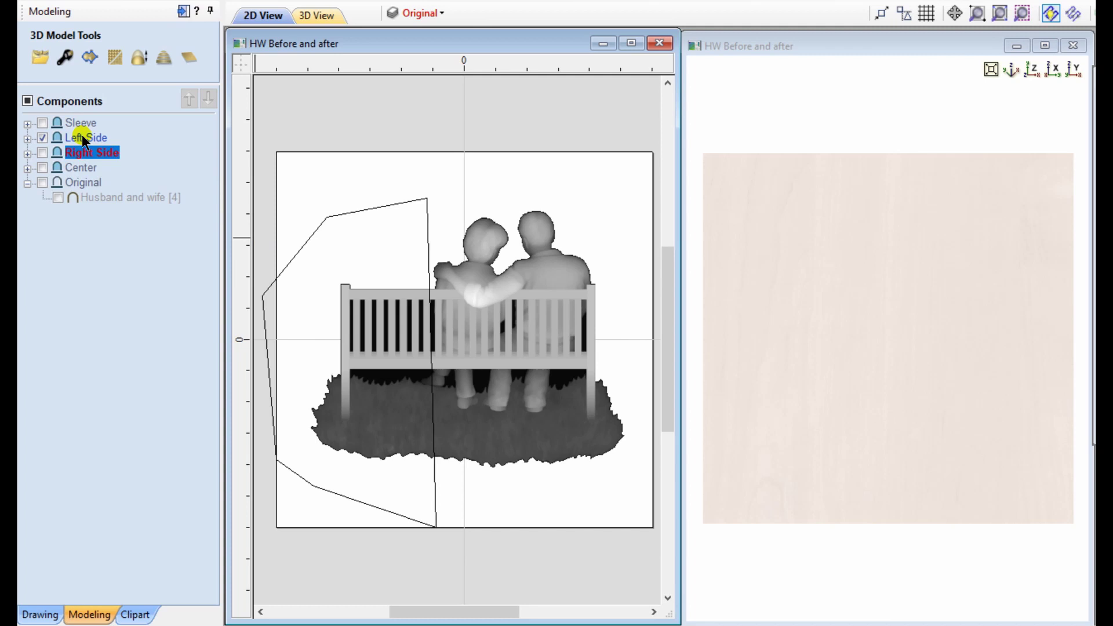
left_click(81, 138)
right_click(81, 138)
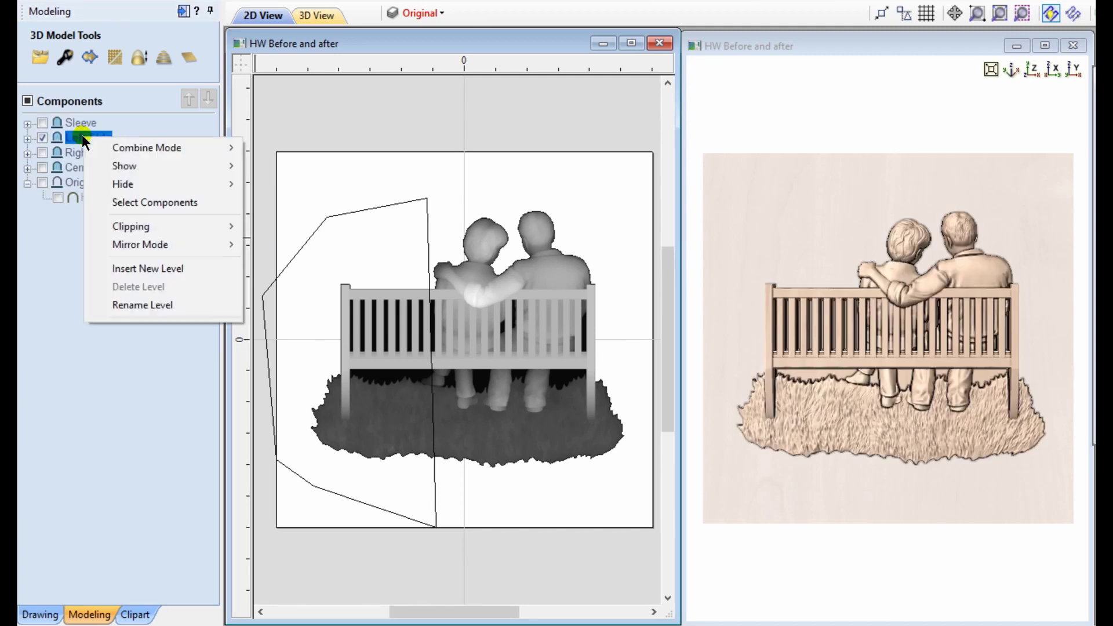
mouse_move(128, 226)
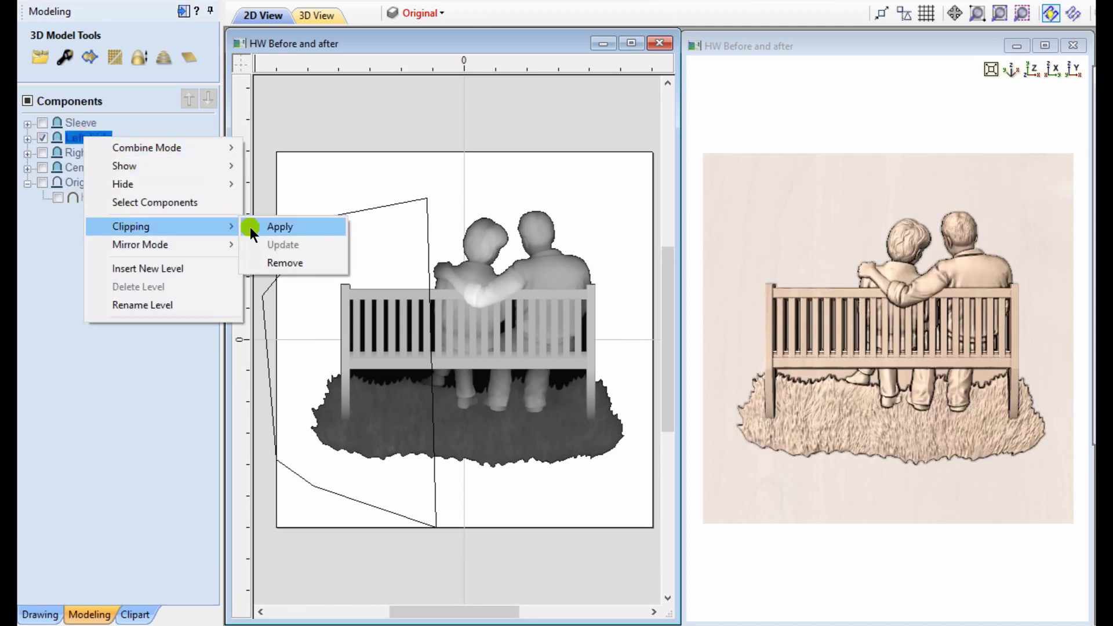
left_click(270, 227)
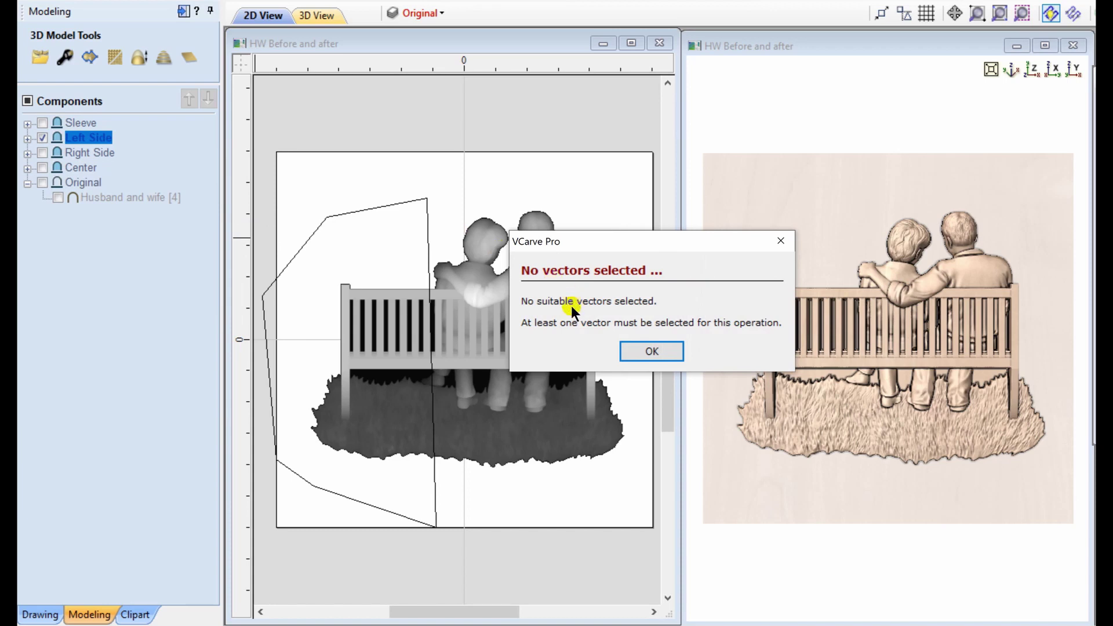
left_click(638, 347)
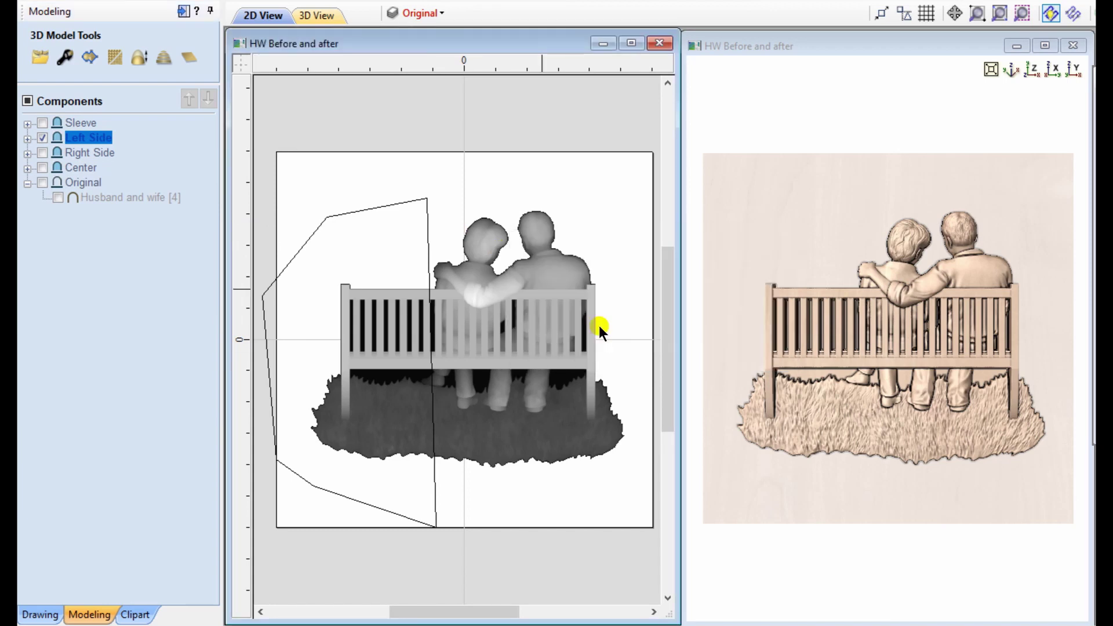
Select the left polygon outline and apply Clipping to the Left Side level
left_click(412, 200)
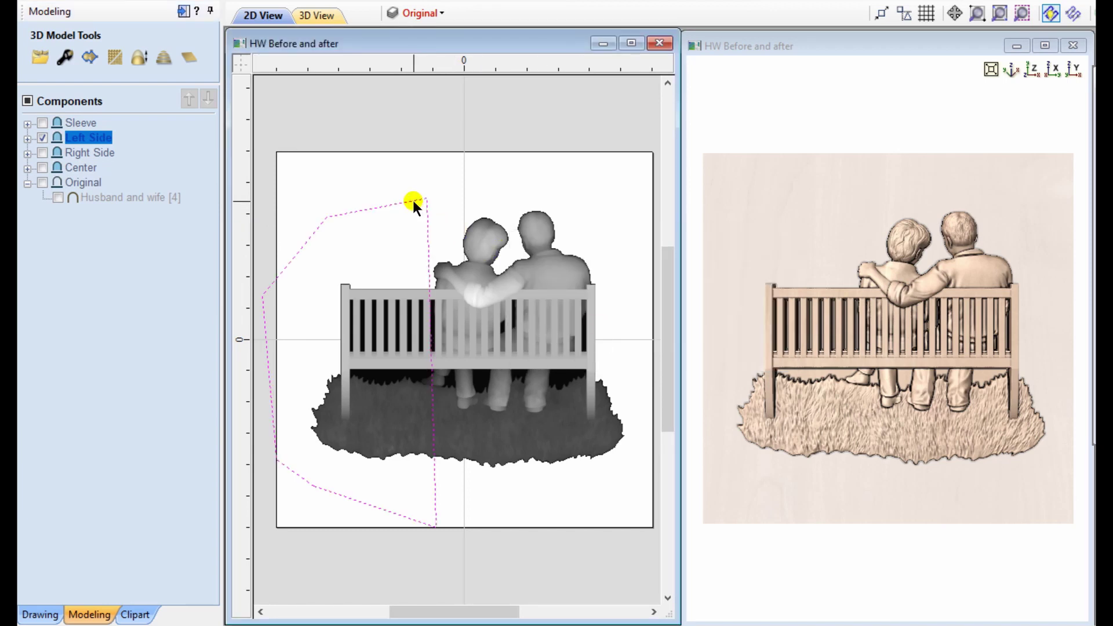
right_click(95, 140)
mouse_move(160, 232)
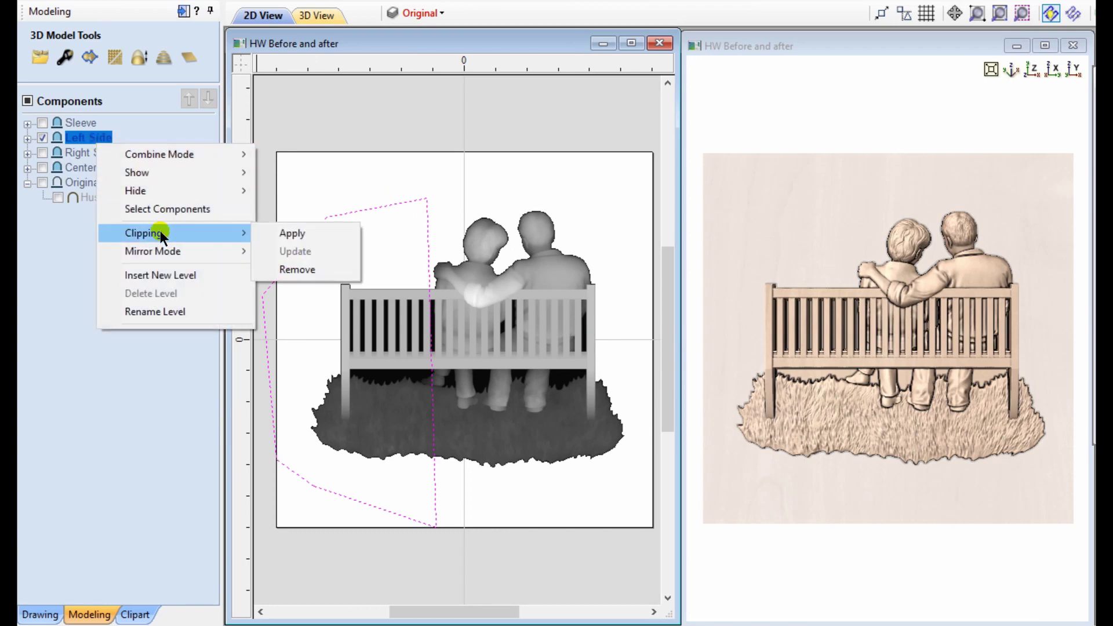
left_click(290, 234)
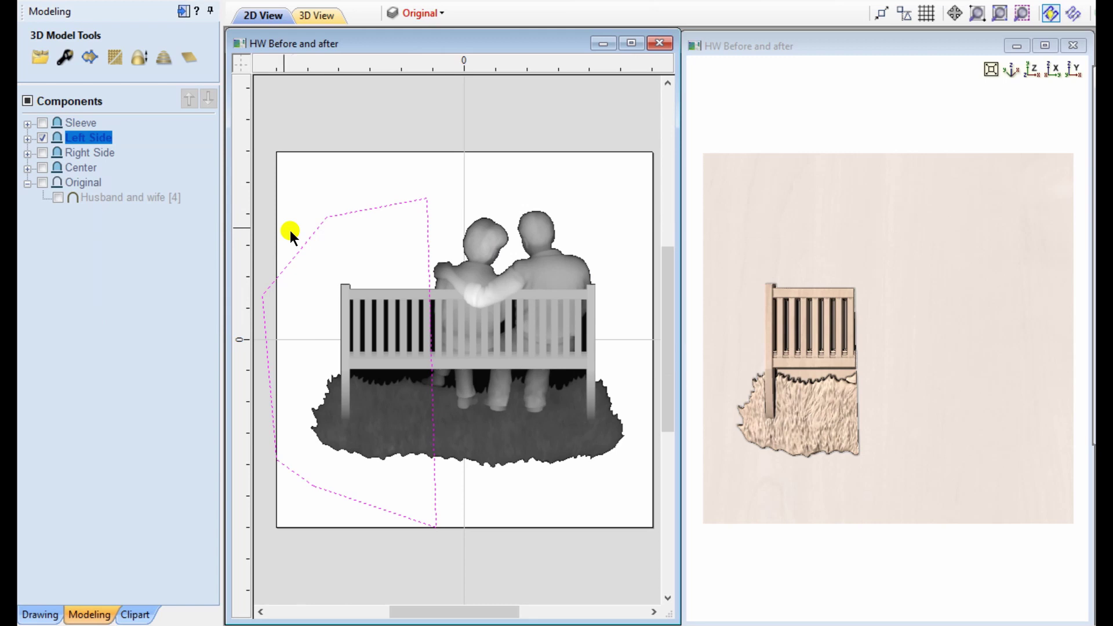
Hide Left Side, then apply Clipping to the Sleeve level with its small square vector
left_click(43, 138)
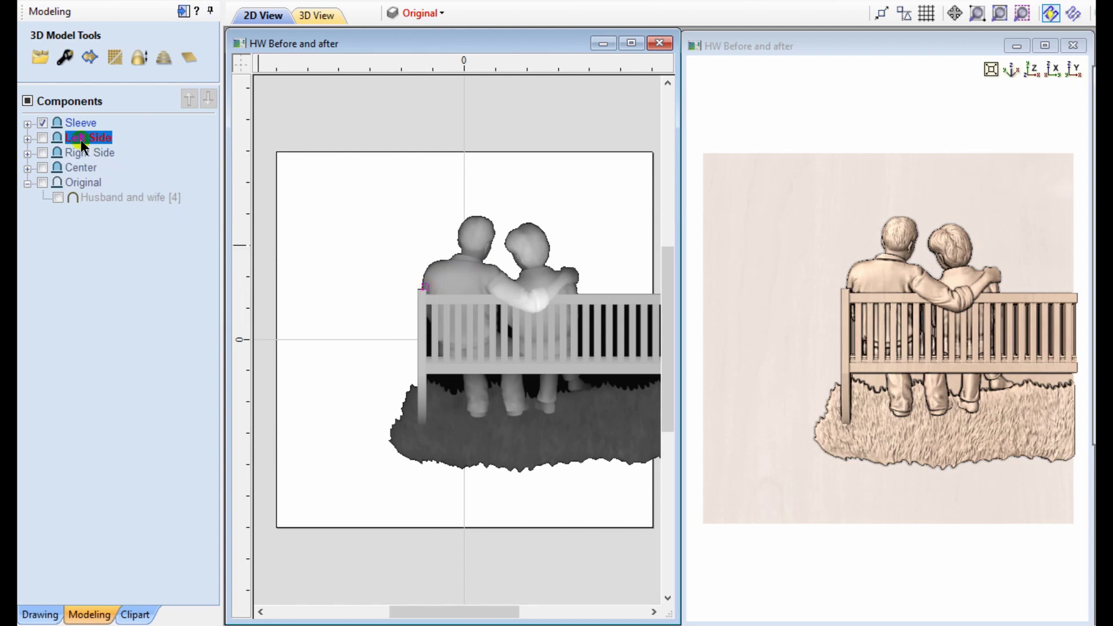
left_click(79, 124)
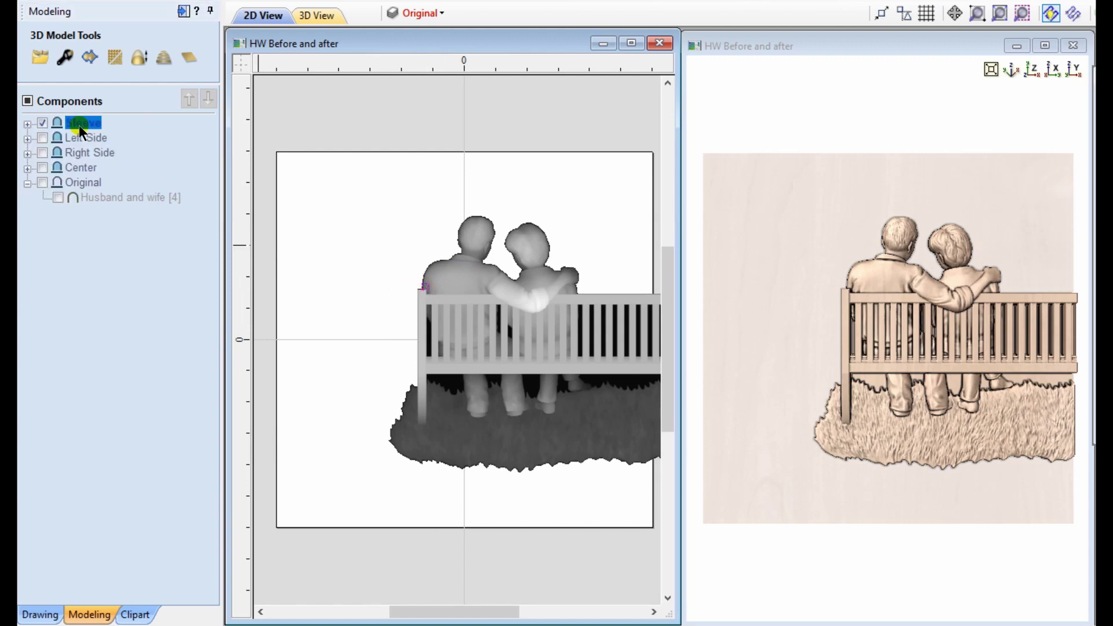
right_click(79, 125)
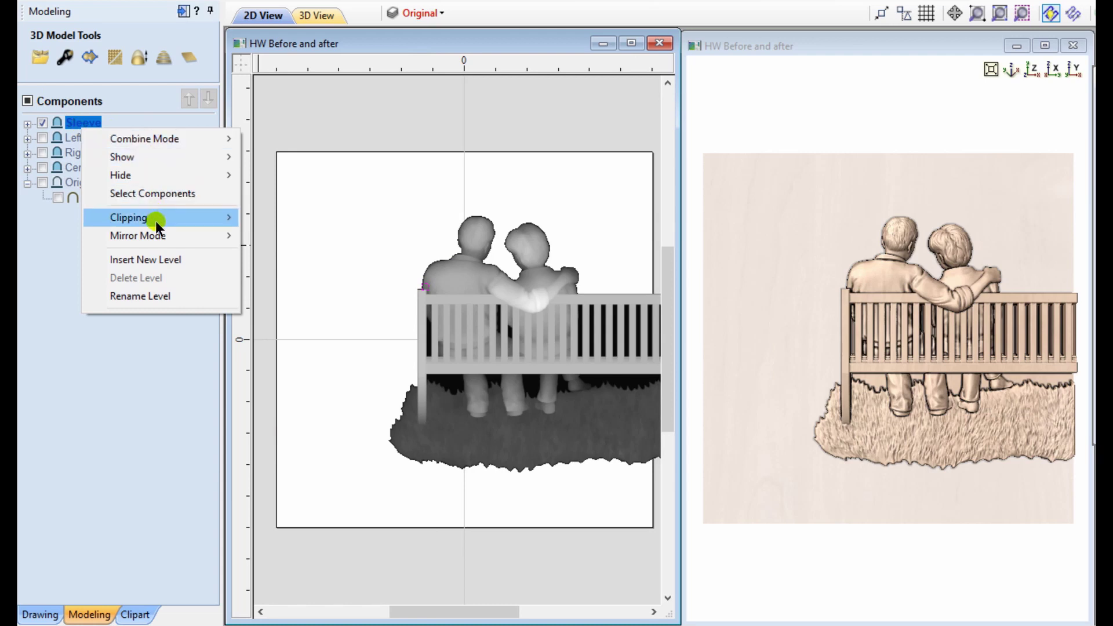
mouse_move(155, 221)
left_click(270, 217)
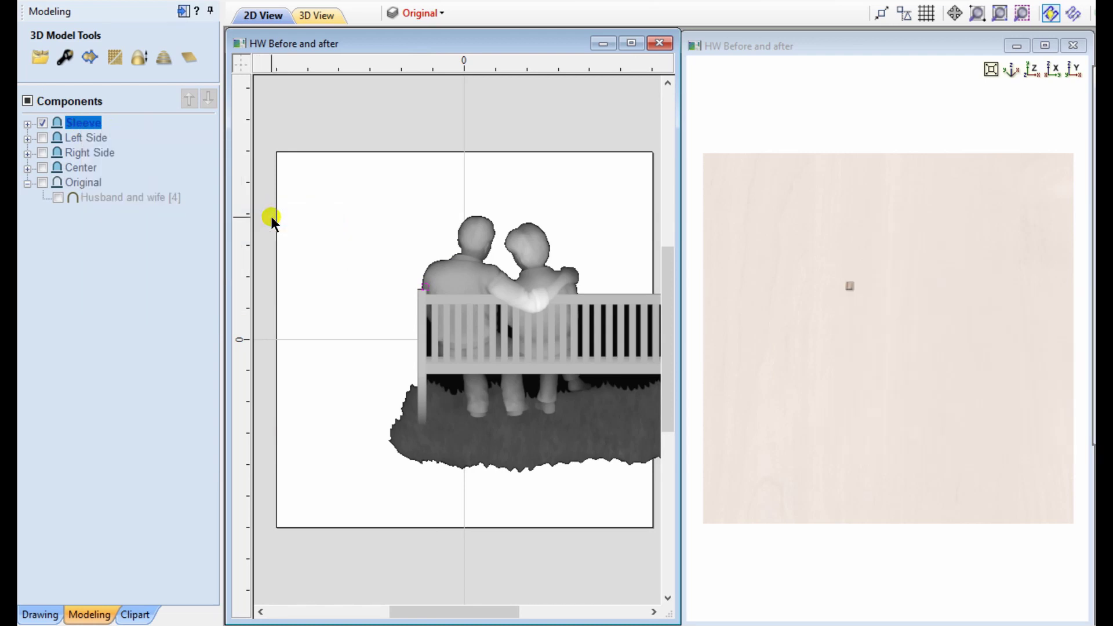
Hide Sleeve, briefly compare against Original, then switch on the clipped Center and Right Side levels
left_click(41, 122)
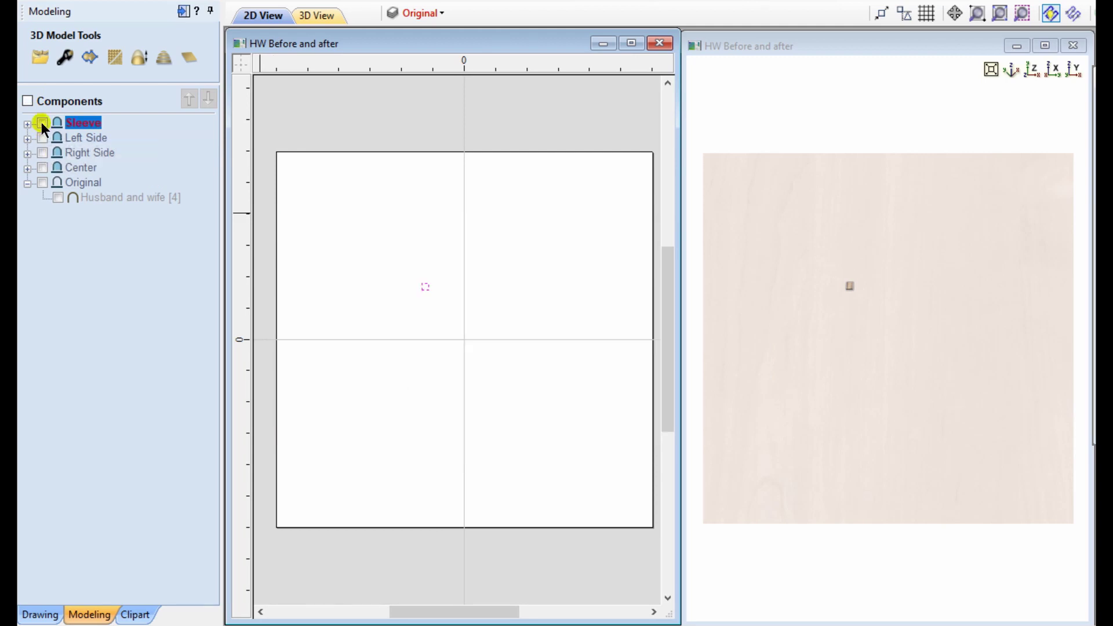
left_click(43, 182)
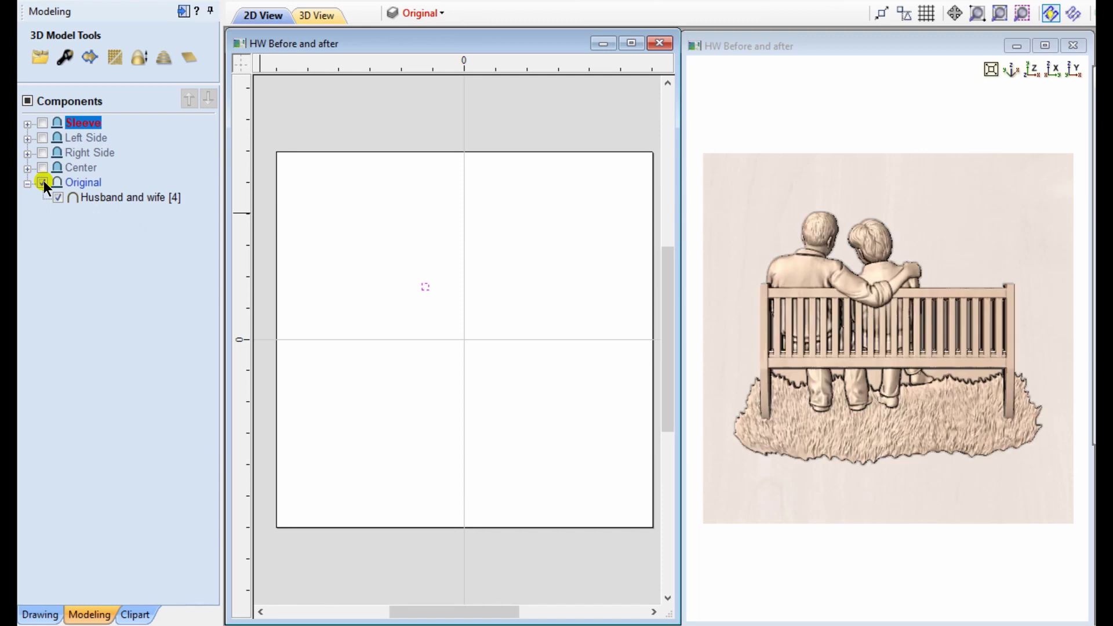
left_click(42, 182)
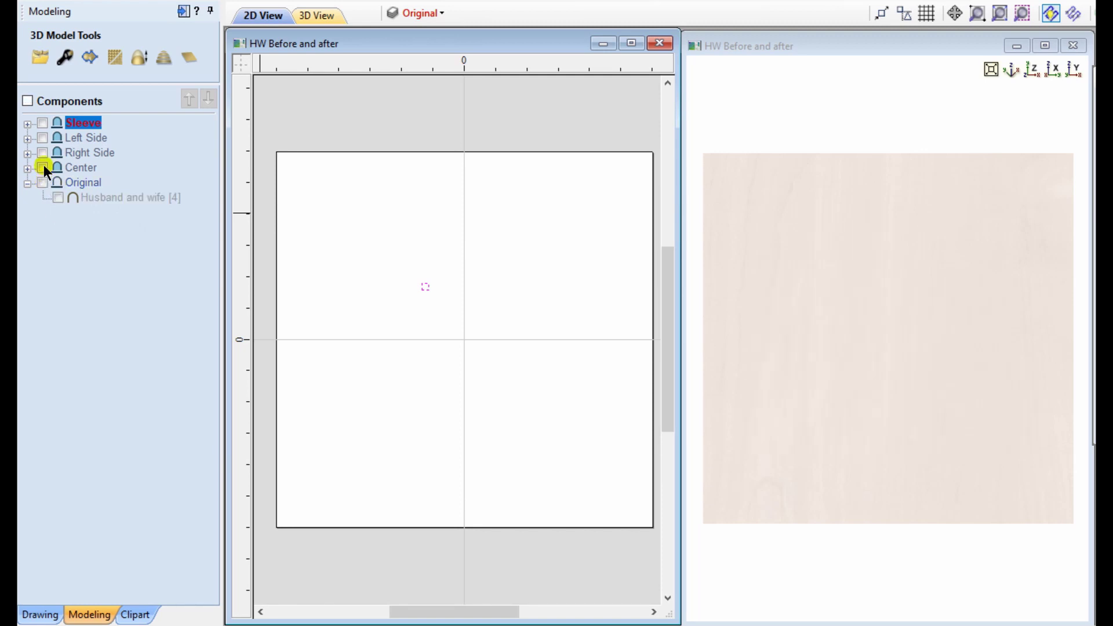
left_click(43, 167)
left_click(42, 152)
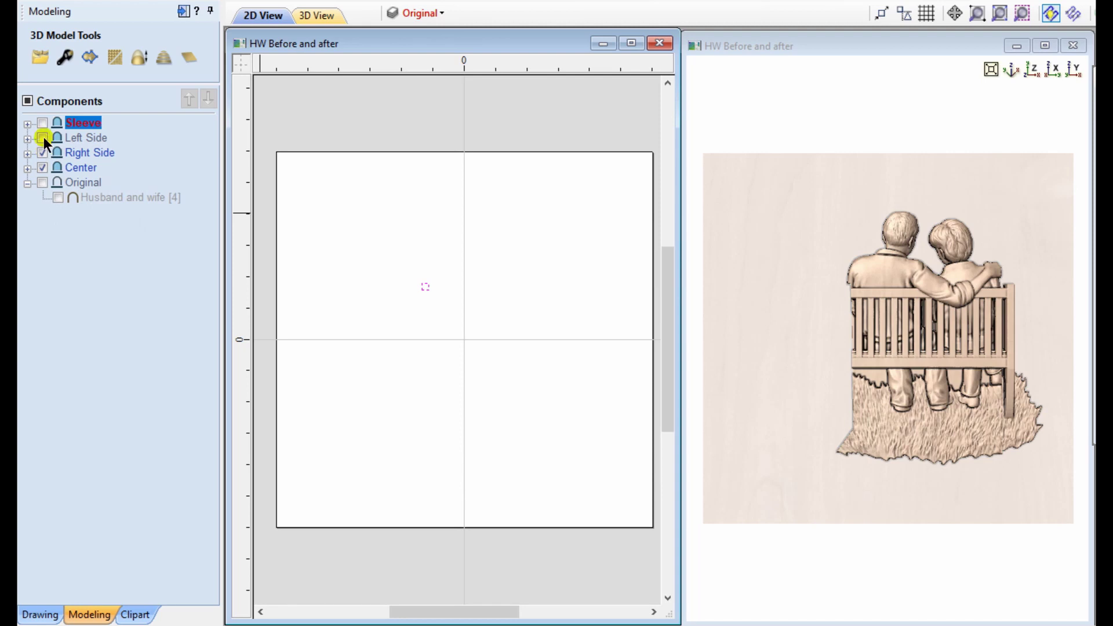
Switch on the clipped Left Side and Sleeve levels alongside Center and Right Side
left_click(42, 138)
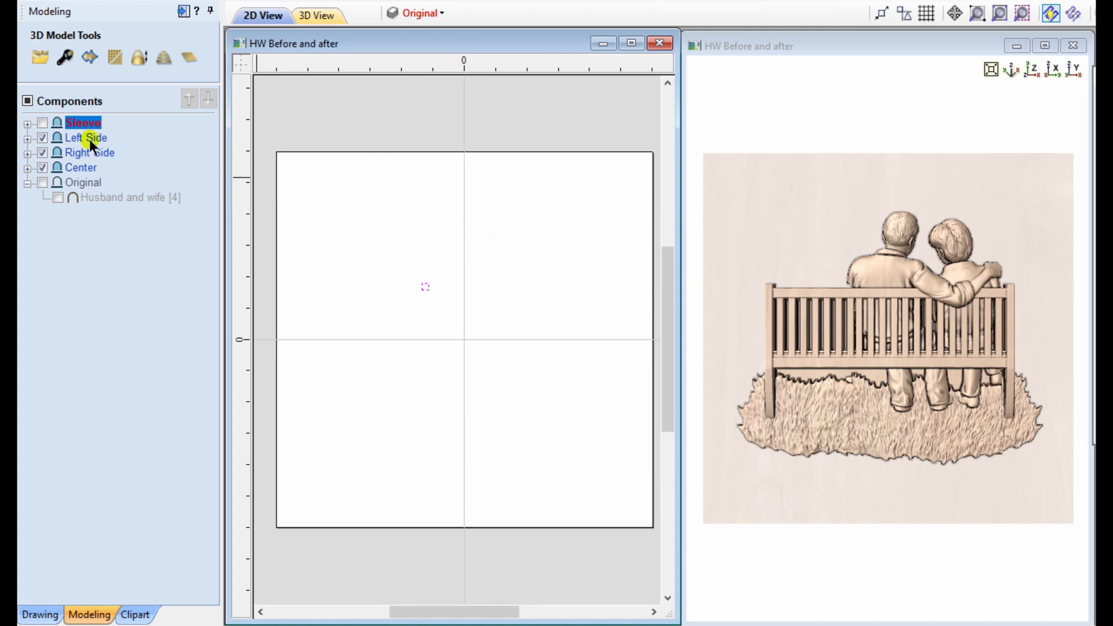
left_click(41, 122)
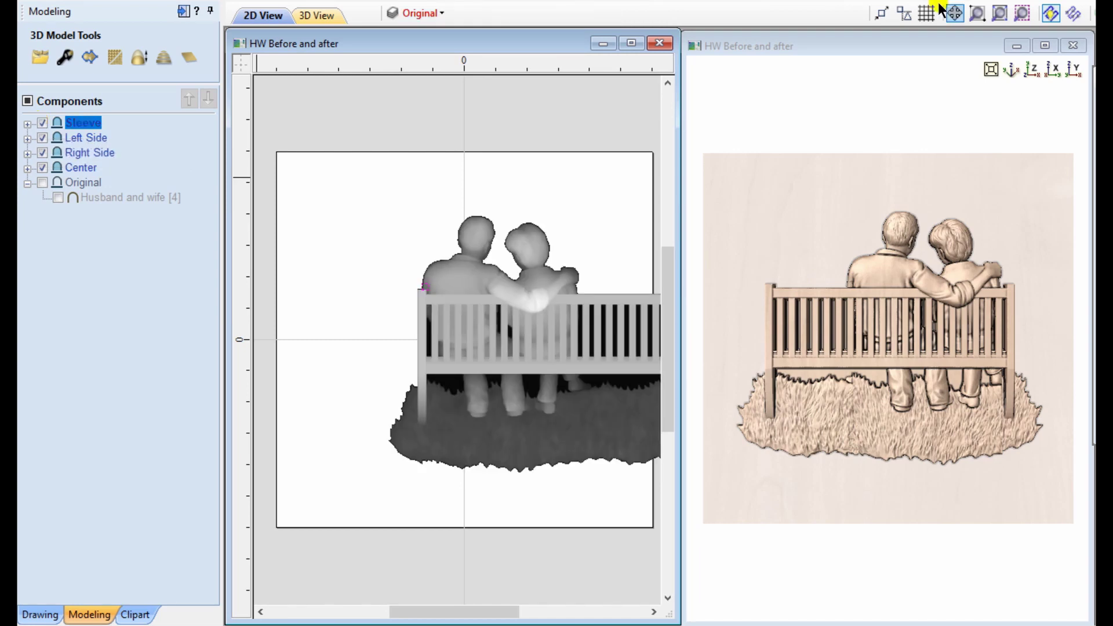
Maximize the 3D view to show the shortened bench with the couple seated on the right
left_click(1043, 44)
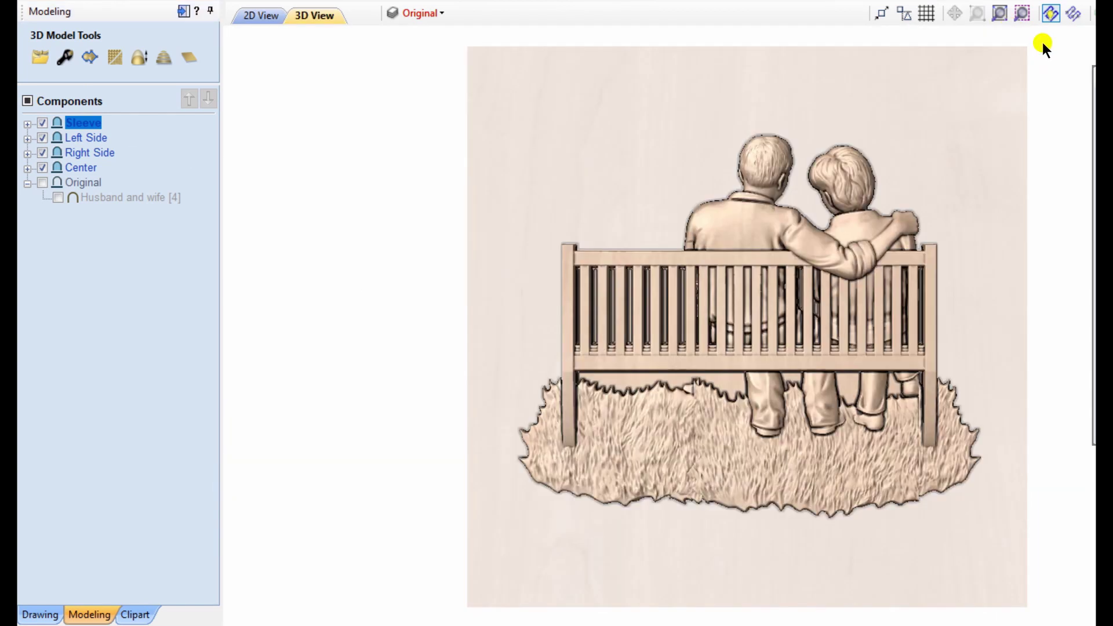